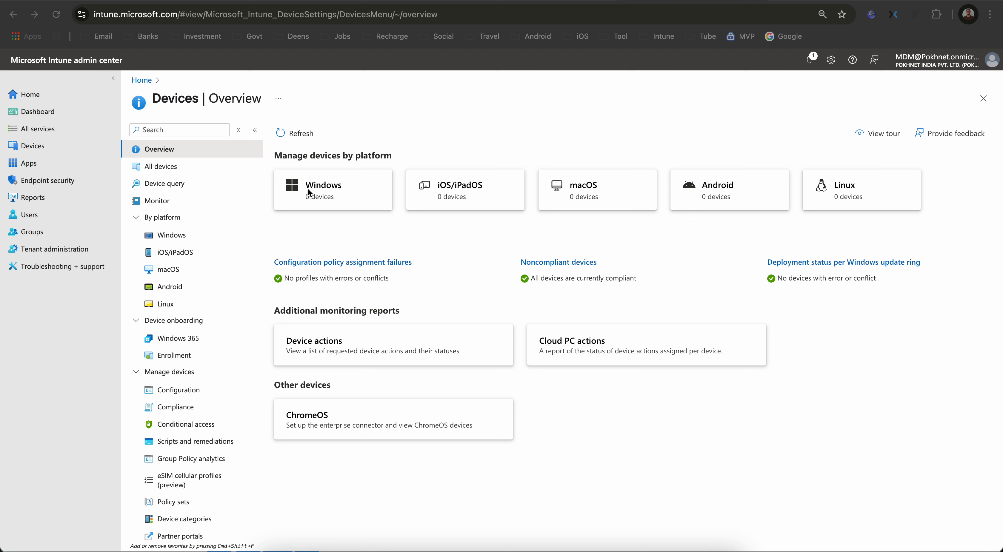
Open the Intune roles list under tenant administration and review the built-in roles and their types
{"action": "left_click", "coordinate": [54, 250]}
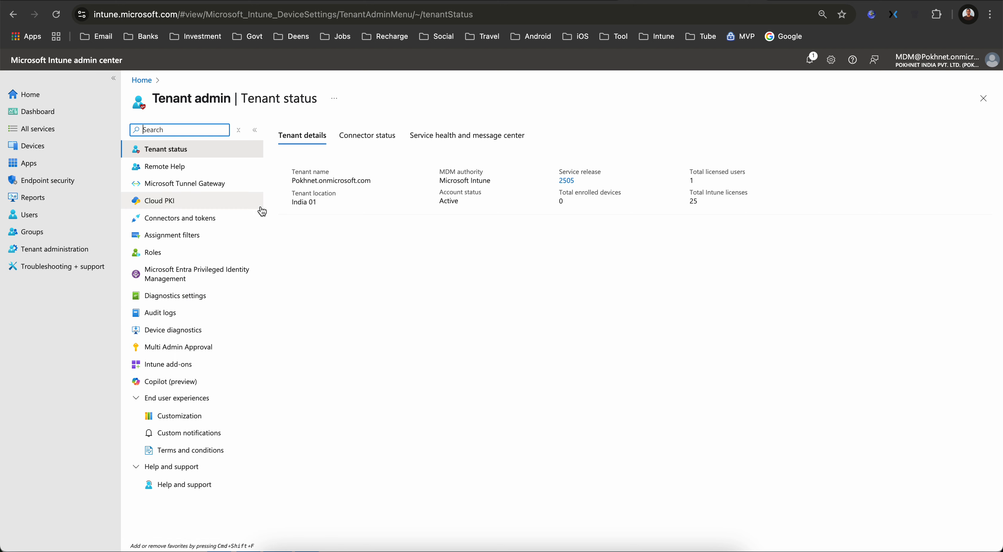
{"action": "left_click", "coordinate": [195, 251]}
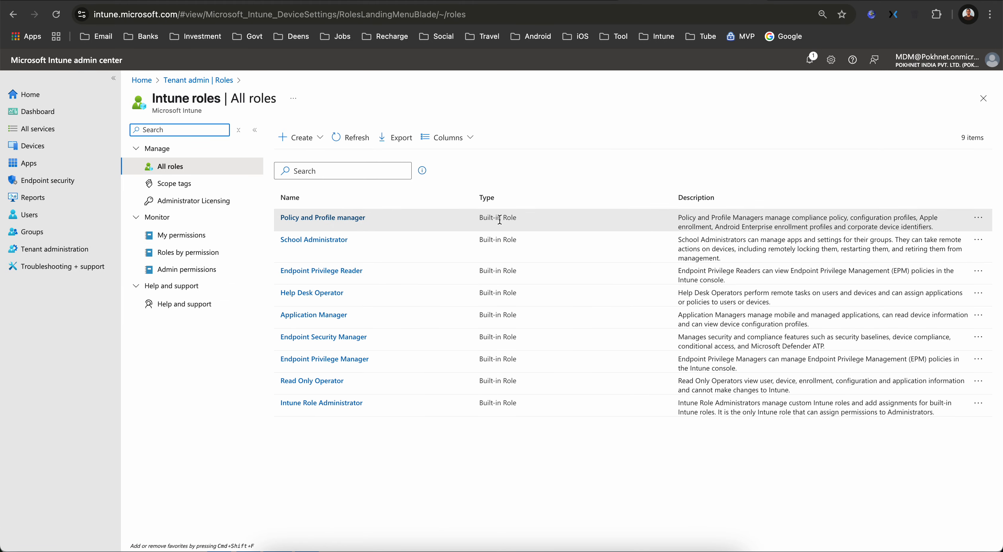
{"action": "left_click_drag", "start_coordinate": [482, 220], "coordinate": [541, 221]}
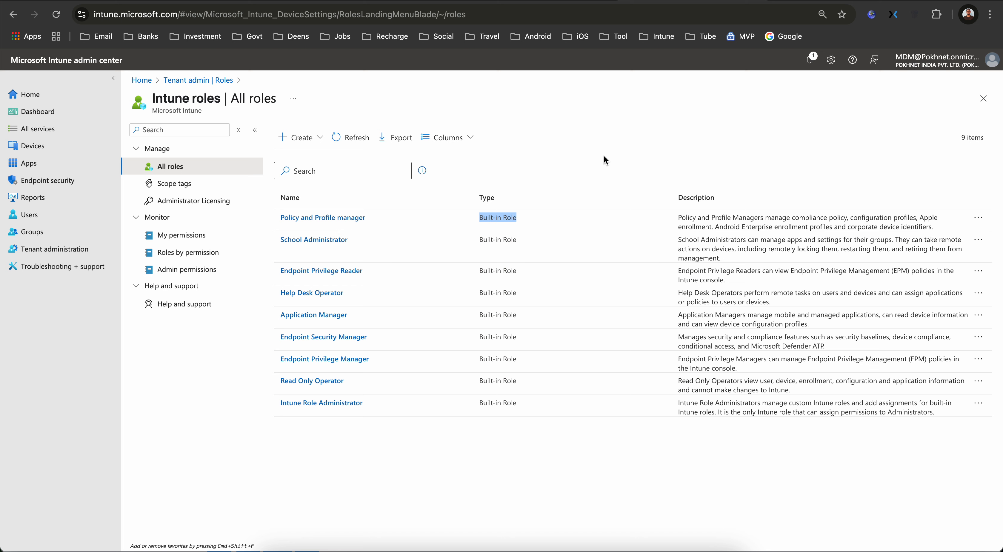
{"action": "left_click_drag", "start_coordinate": [394, 403], "coordinate": [263, 405]}
{"action": "left_click", "coordinate": [283, 433]}
{"action": "left_click", "coordinate": [320, 147]}
{"action": "left_click", "coordinate": [321, 158]}
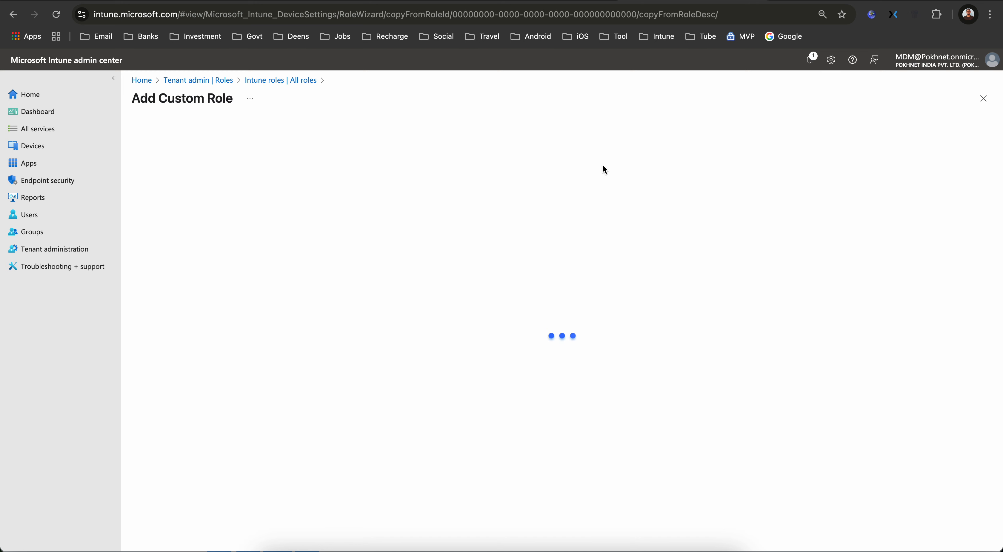
{"action": "left_click", "coordinate": [303, 81]}
Start a custom Intune role named "Apple iOS Admin Custom Role for L3 Support team" and continue to its permissions
{"action": "left_click", "coordinate": [305, 138]}
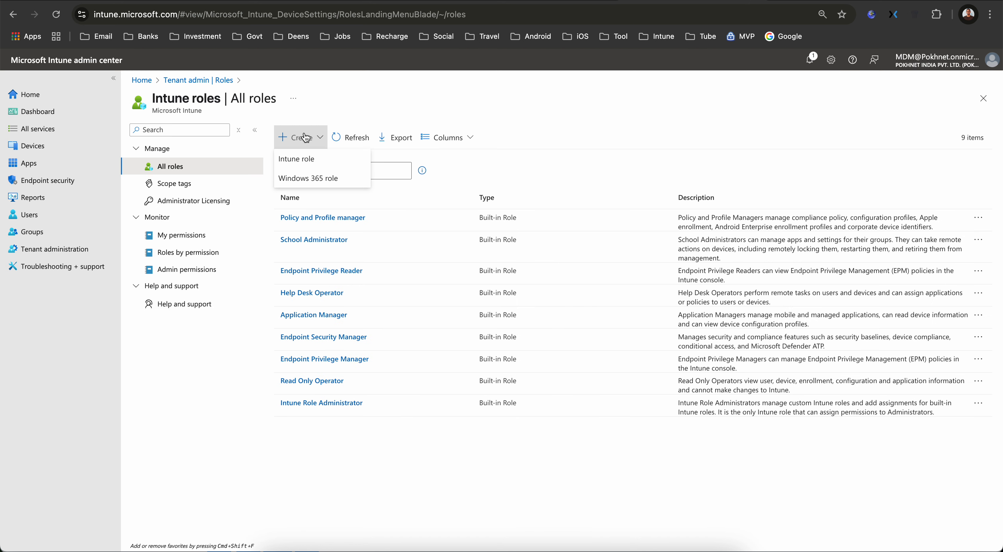
{"action": "left_click", "coordinate": [335, 168]}
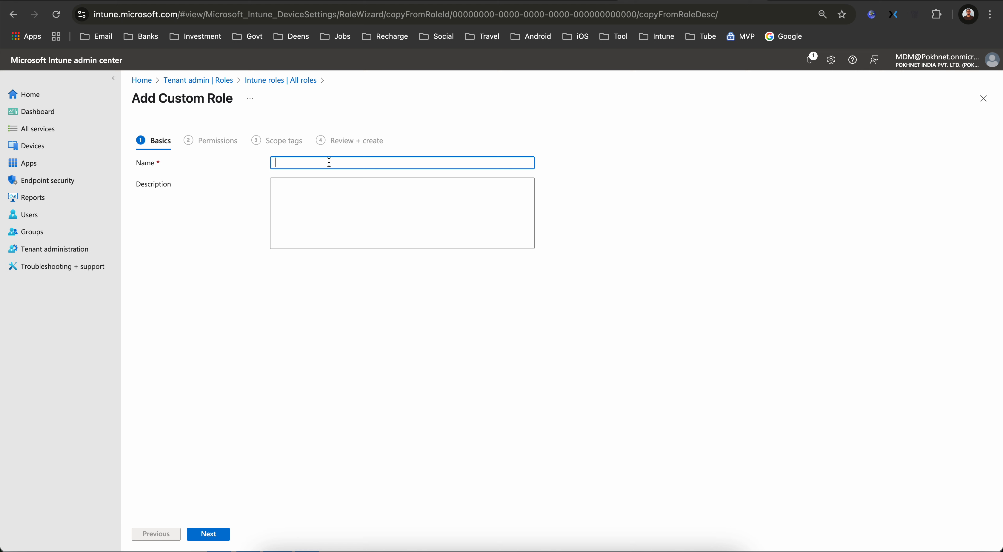
{"action": "type", "text": "Apple iOS Admin Custom Role"}
{"action": "left_click", "coordinate": [348, 201]}
{"action": "left_click", "coordinate": [390, 165]}
{"action": "type", "text": "for L3 Support team"}
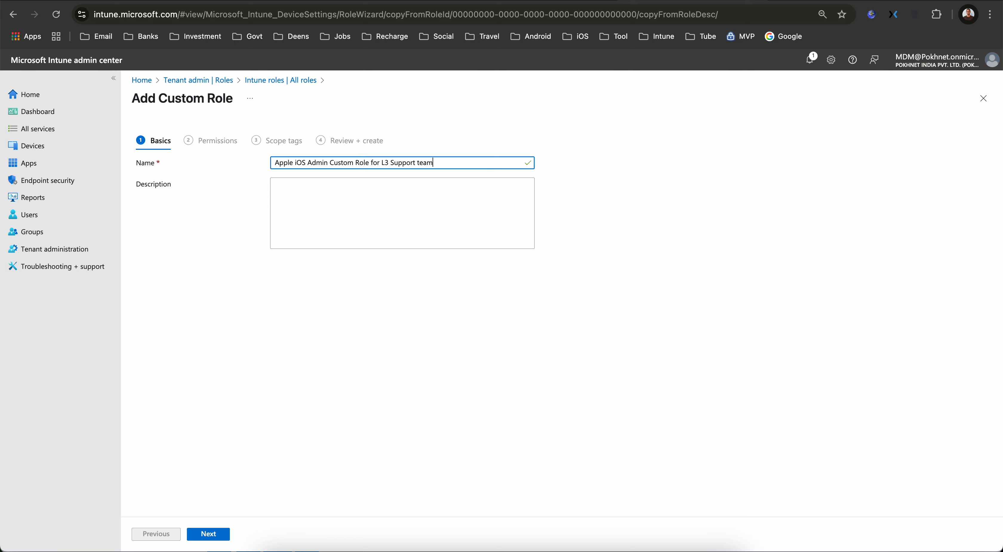
{"action": "left_click", "coordinate": [208, 534]}
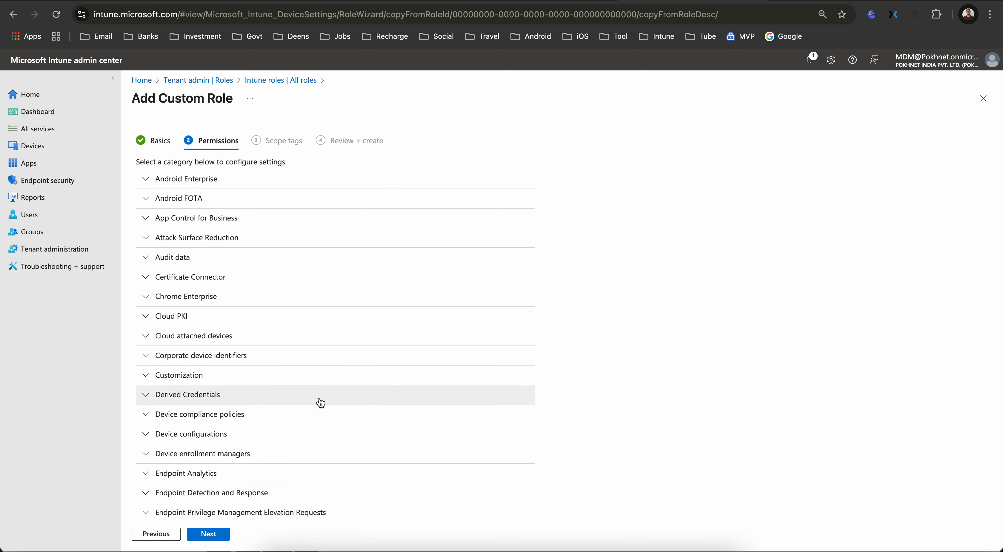
Set the Read, View reports and Query permissions for Managed devices to Yes
{"action": "scroll", "coordinate": [321, 403], "scroll_direction": "down", "scroll_amount": 6}
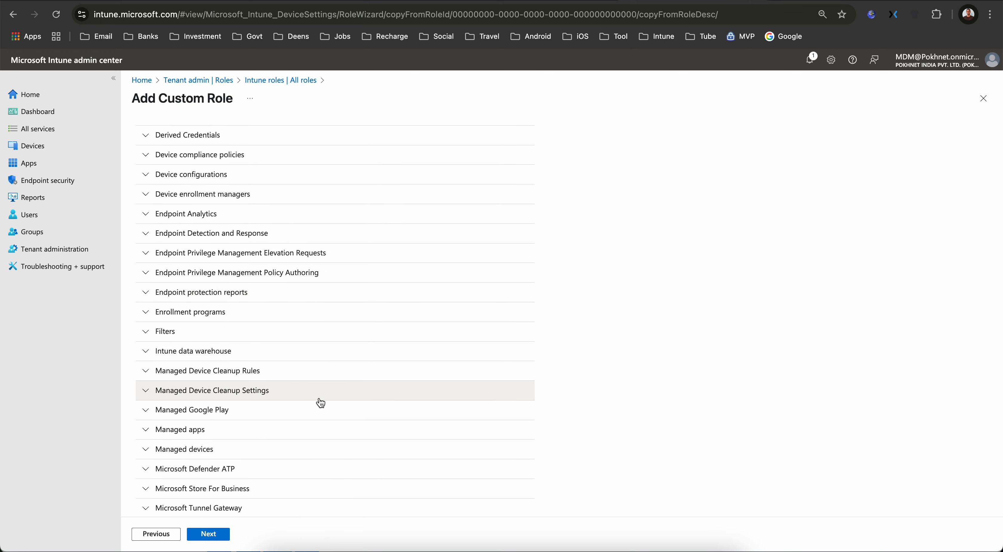
{"action": "scroll", "coordinate": [321, 403], "scroll_direction": "down", "scroll_amount": 3}
{"action": "left_click", "coordinate": [148, 346]}
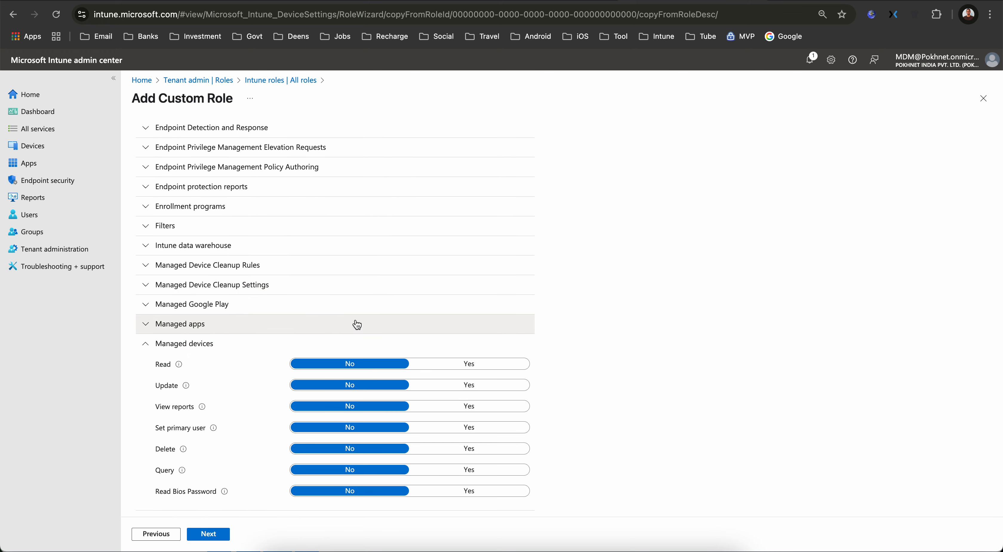
{"action": "scroll", "coordinate": [513, 292], "scroll_direction": "down", "scroll_amount": 2}
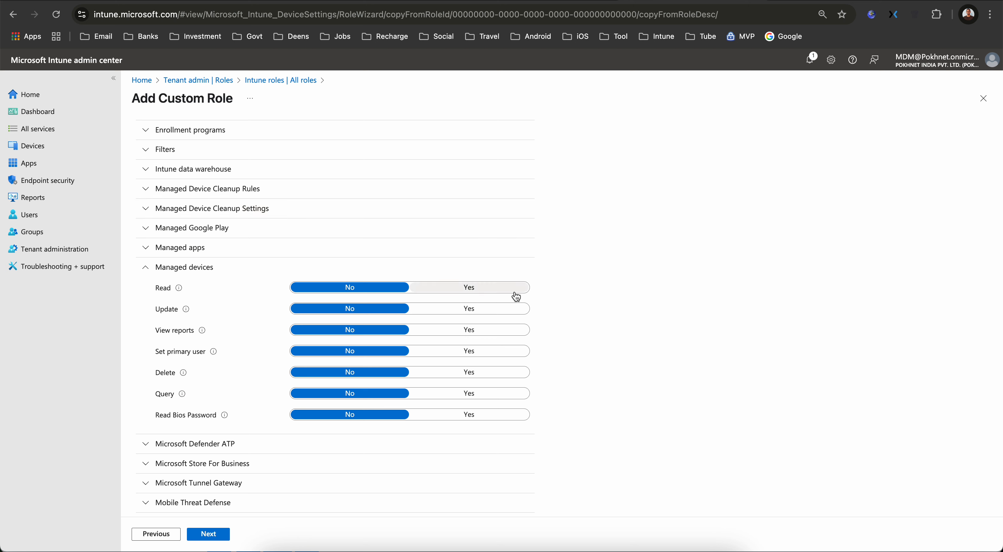
{"action": "left_click", "coordinate": [494, 292]}
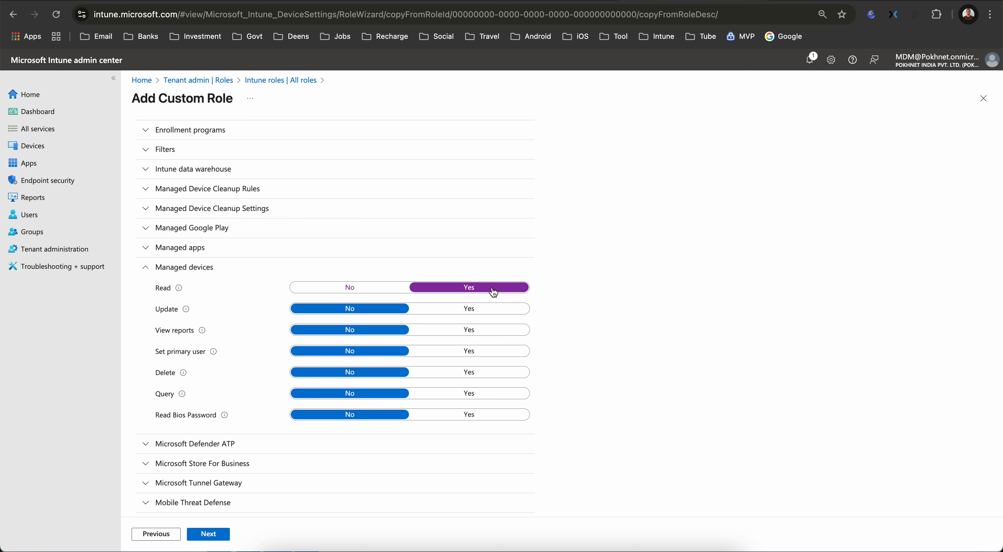
{"action": "left_click", "coordinate": [494, 335]}
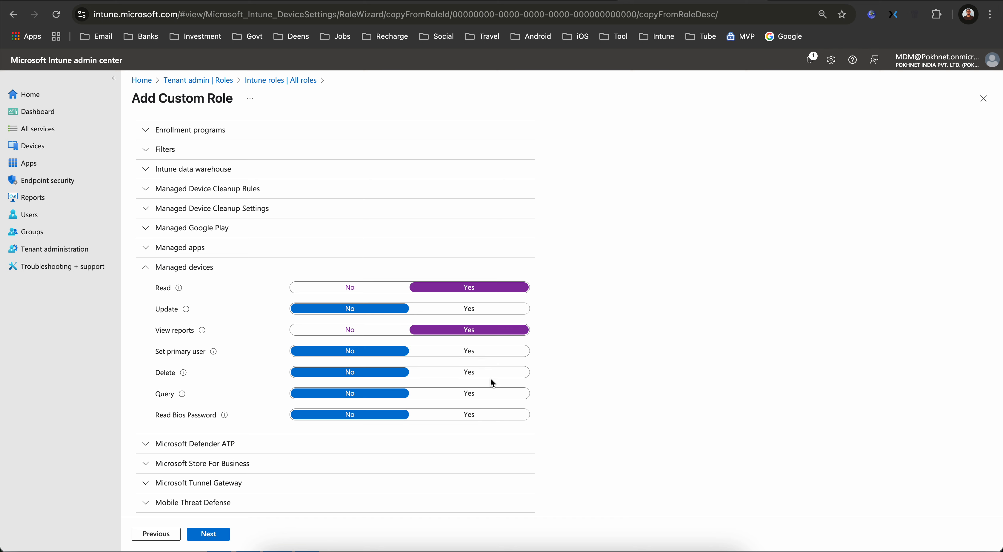
{"action": "left_click", "coordinate": [487, 393]}
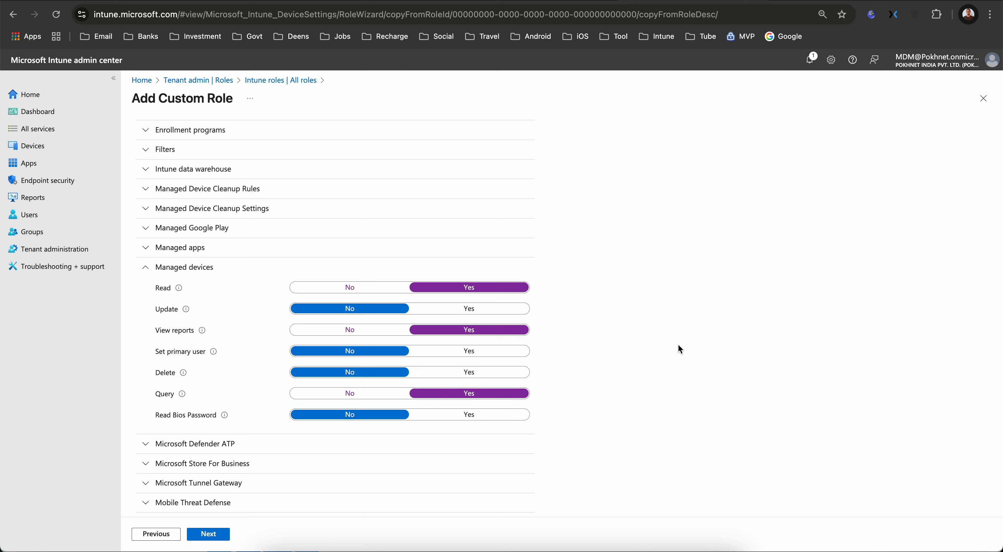
Set the Sync devices and Wipe permissions for Remote tasks to Yes
{"action": "scroll", "coordinate": [379, 460], "scroll_direction": "down", "scroll_amount": 5}
{"action": "scroll", "coordinate": [379, 460], "scroll_direction": "down", "scroll_amount": 4}
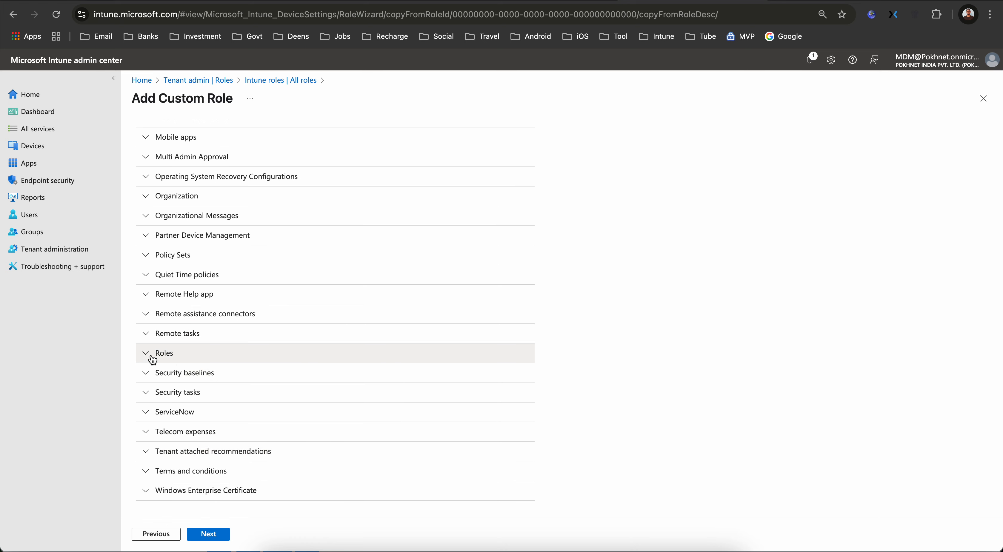
{"action": "left_click", "coordinate": [145, 334]}
{"action": "scroll", "coordinate": [512, 354], "scroll_direction": "down", "scroll_amount": 5}
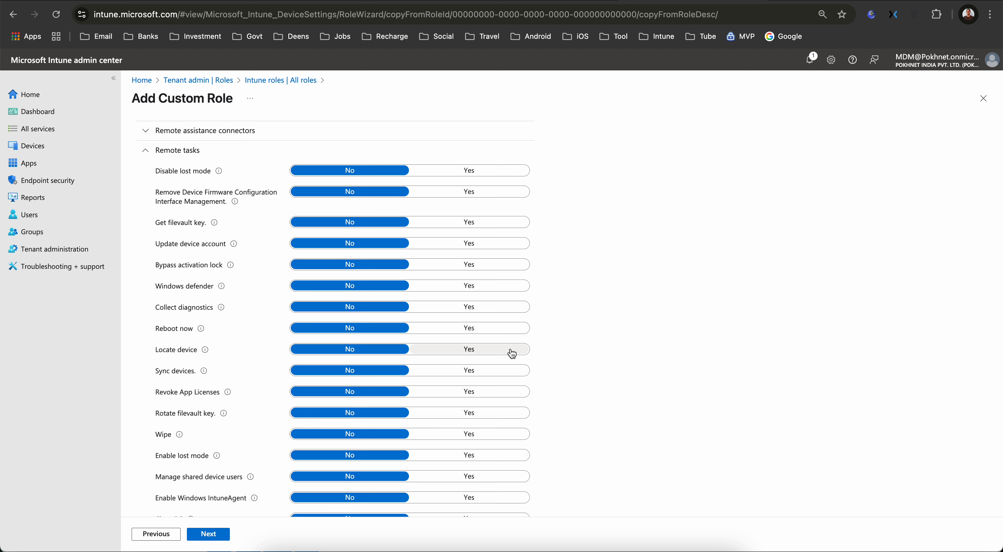
{"action": "left_click", "coordinate": [483, 374]}
{"action": "scroll", "coordinate": [483, 371], "scroll_direction": "down", "scroll_amount": 3}
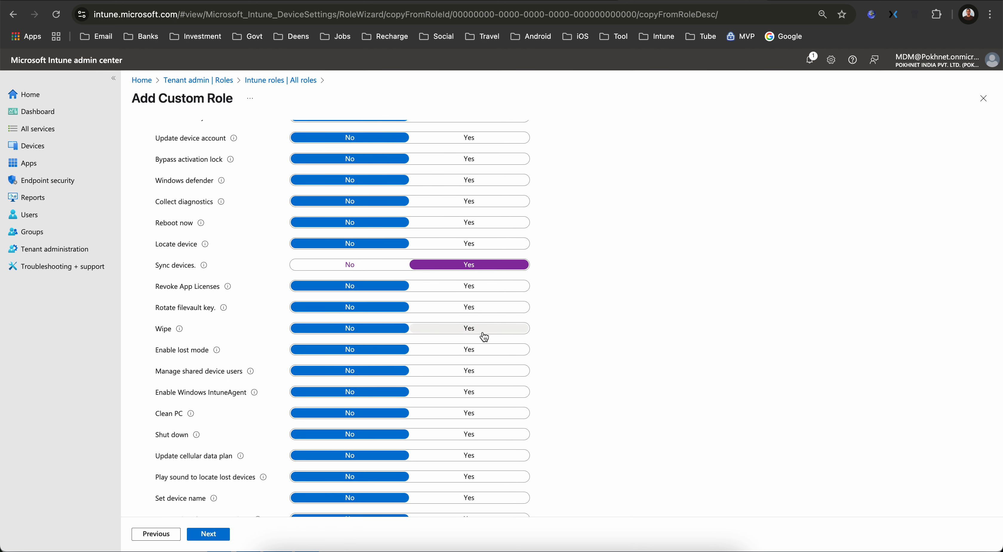
{"action": "left_click", "coordinate": [482, 331]}
Set the Retire, Remote lock and Reset passcode permissions for Remote tasks to Yes
{"action": "scroll", "coordinate": [483, 338], "scroll_direction": "down", "scroll_amount": 2}
{"action": "scroll", "coordinate": [485, 337], "scroll_direction": "down", "scroll_amount": 4}
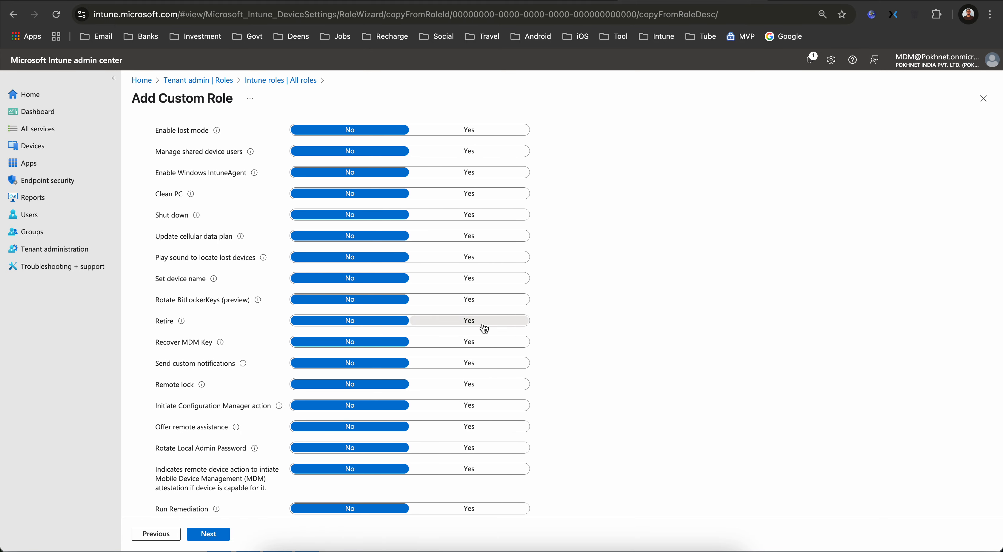
{"action": "left_click", "coordinate": [483, 325]}
{"action": "scroll", "coordinate": [481, 366], "scroll_direction": "down", "scroll_amount": 3}
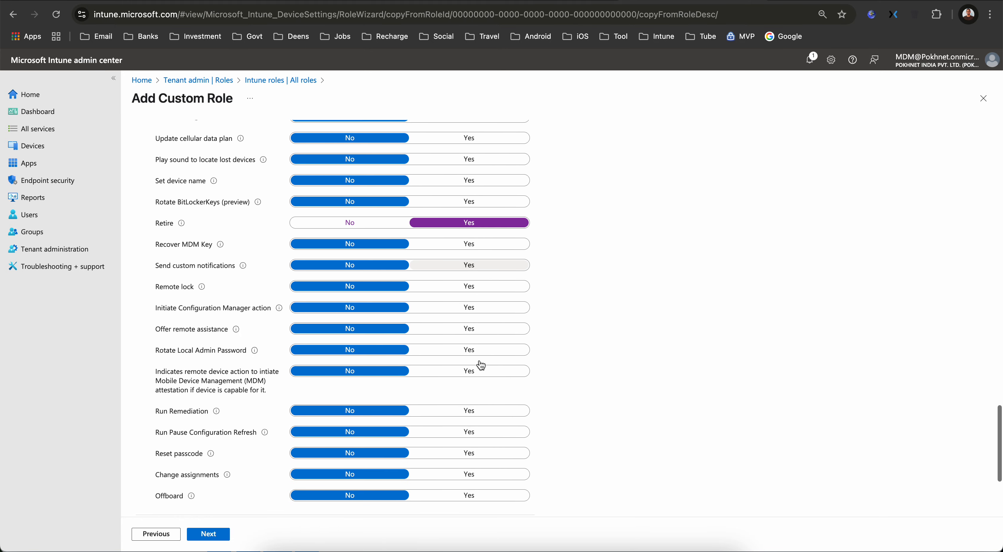
{"action": "left_click", "coordinate": [477, 288]}
{"action": "scroll", "coordinate": [478, 292], "scroll_direction": "down", "scroll_amount": 3}
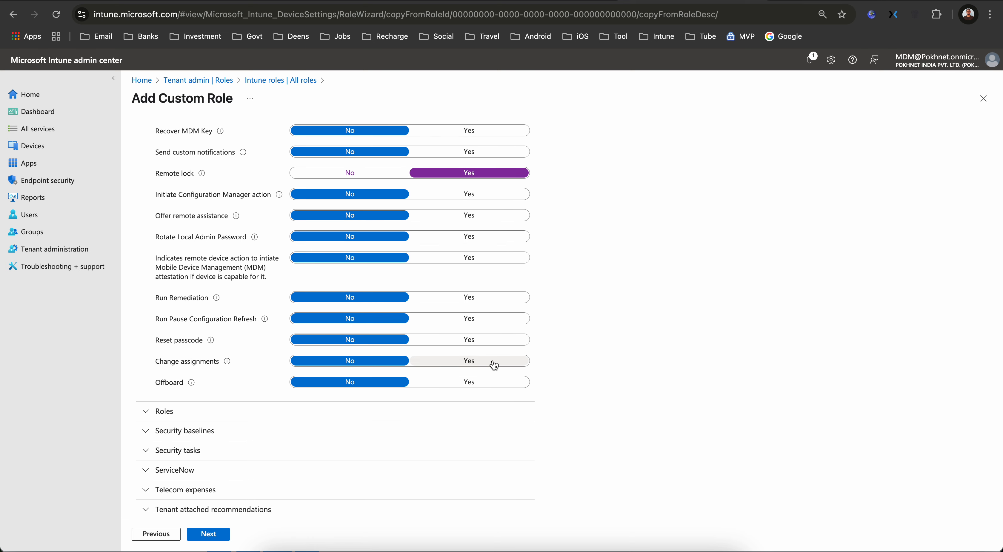
{"action": "left_click", "coordinate": [504, 344]}
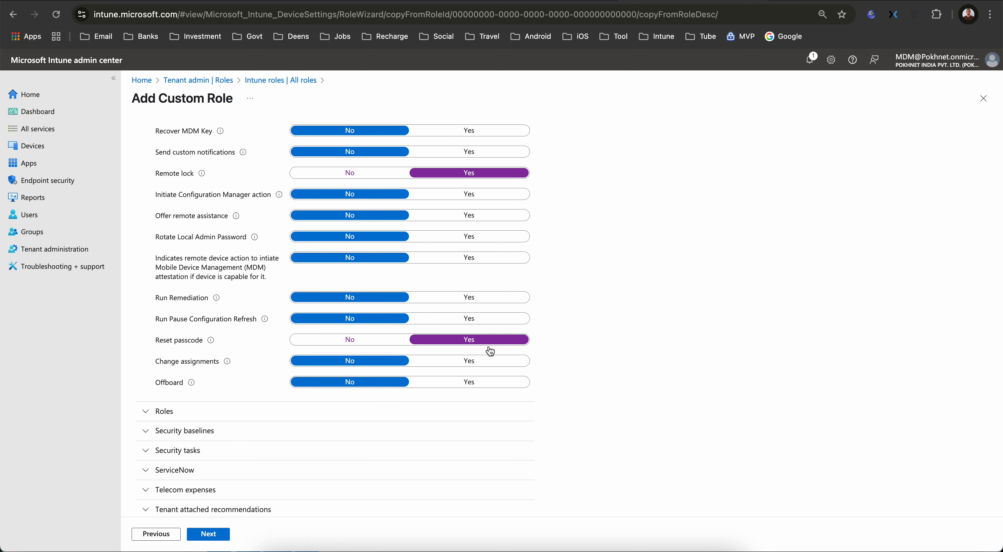
Examine the permissions in the Roles category and look back over the Remote tasks settings
{"action": "left_click", "coordinate": [213, 417]}
{"action": "scroll", "coordinate": [381, 424], "scroll_direction": "down", "scroll_amount": 5}
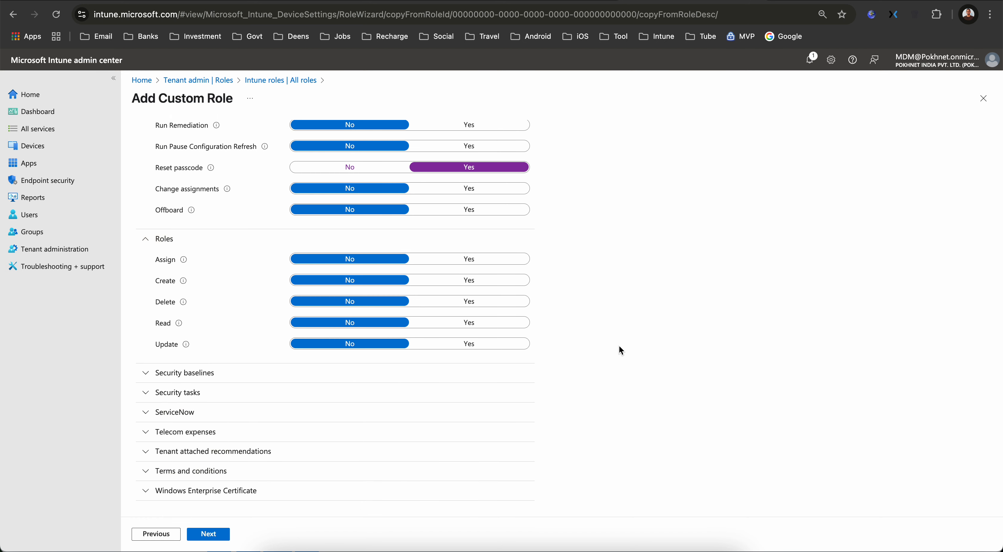
{"action": "scroll", "coordinate": [635, 305], "scroll_direction": "up", "scroll_amount": 10}
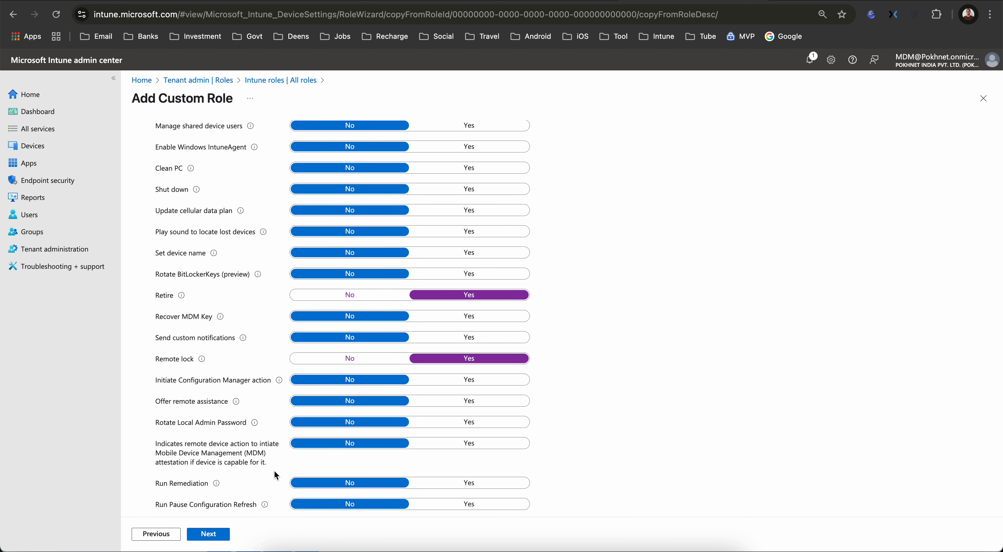
Keep the Default scope tag for the custom role and create the role
{"action": "left_click", "coordinate": [206, 534]}
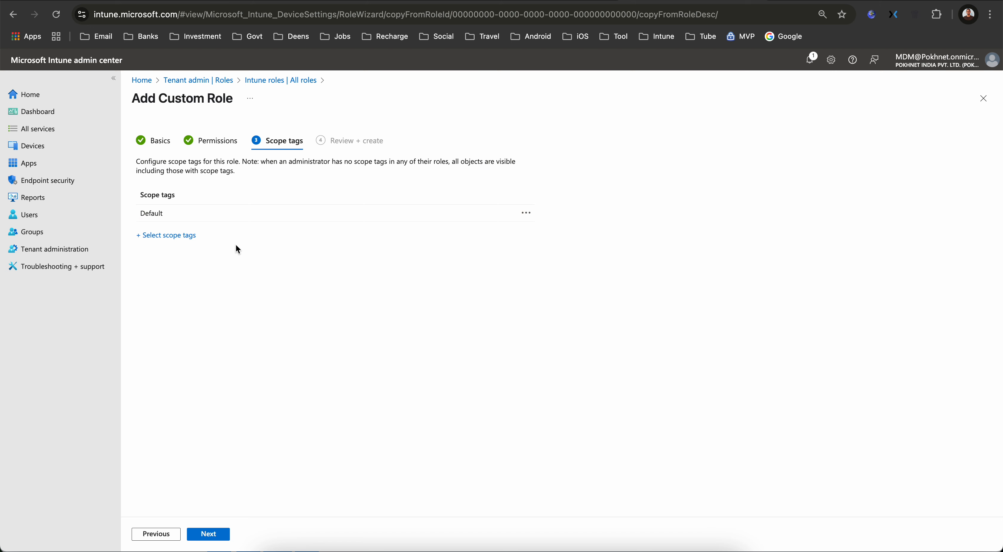
{"action": "key", "text": "ctrl+plus"}
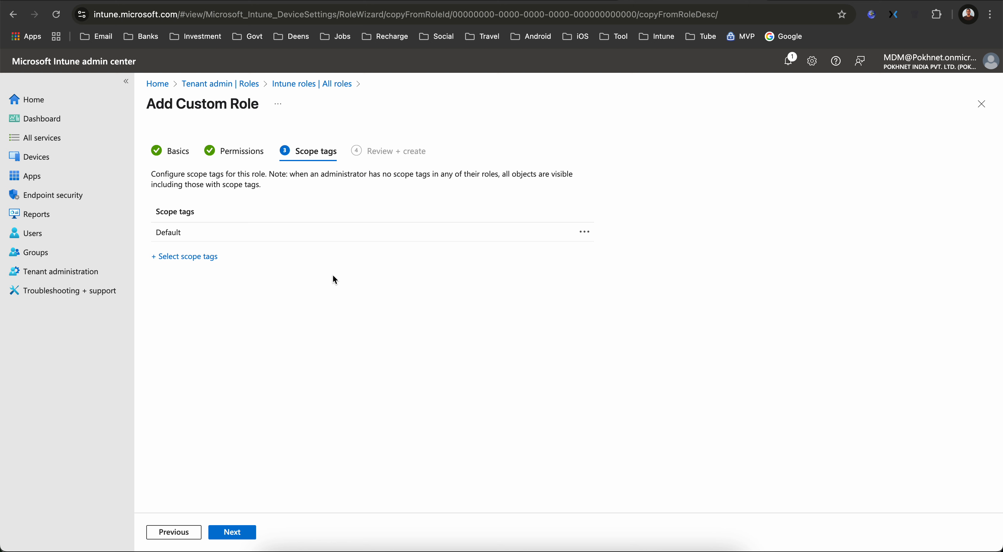
{"action": "left_click", "coordinate": [183, 257]}
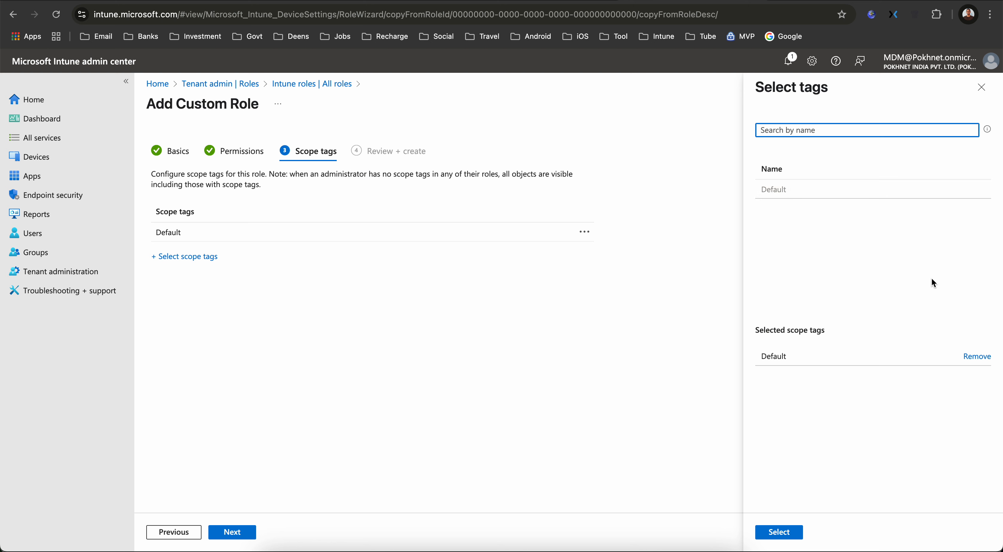
{"action": "left_click", "coordinate": [779, 532]}
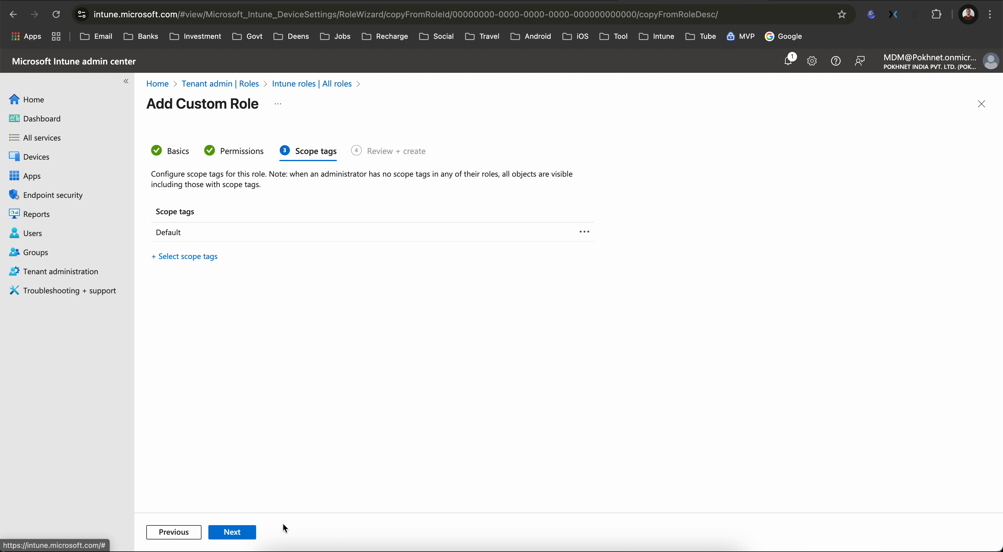
{"action": "left_click", "coordinate": [232, 532]}
{"action": "left_click", "coordinate": [232, 532]}
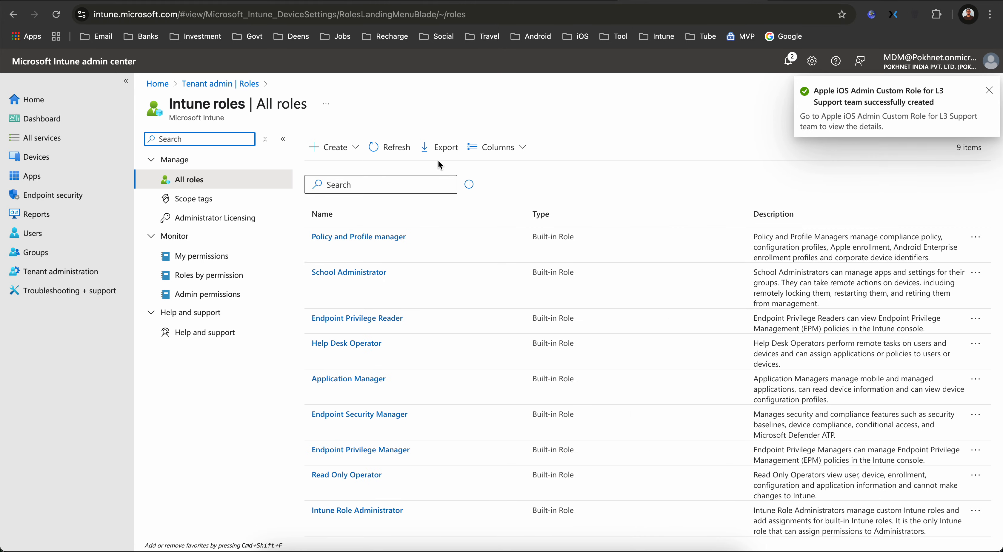
Refresh the Intune roles list and look for the new custom role
{"action": "left_click", "coordinate": [390, 148]}
{"action": "scroll", "coordinate": [465, 455], "scroll_direction": "down", "scroll_amount": 1}
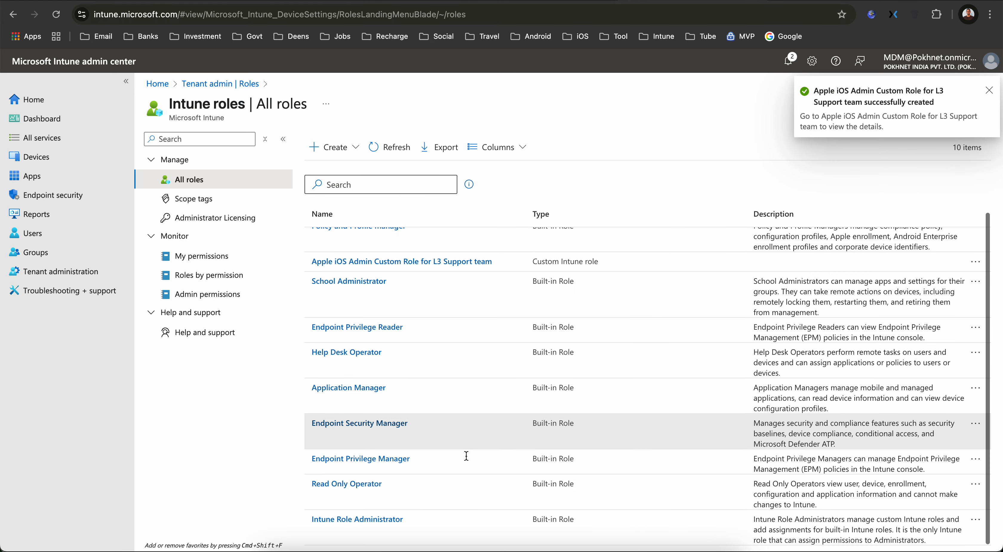
{"action": "key", "text": "super+minus"}
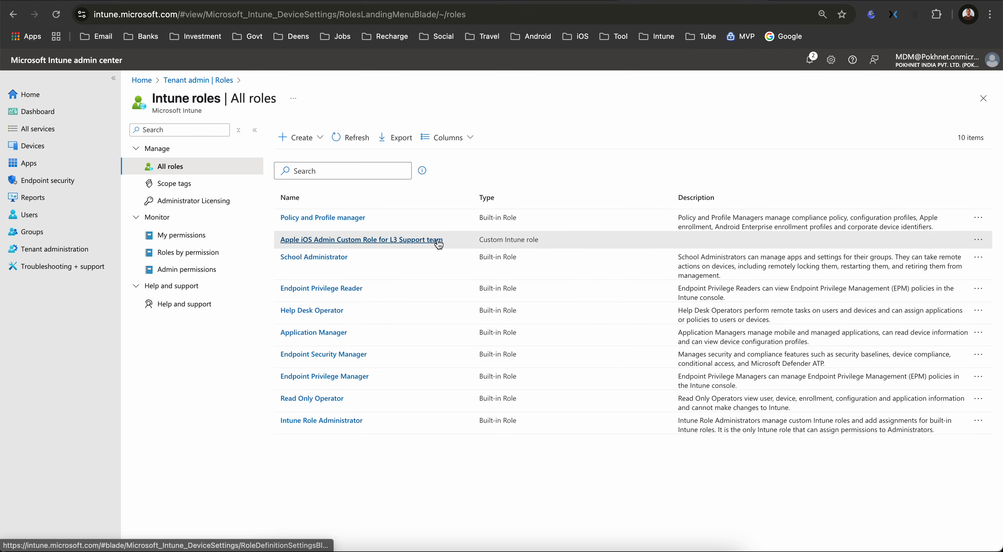
Start a new scope tag named "Apple iOS Scope" and continue to its group assignments
{"action": "left_click", "coordinate": [221, 190]}
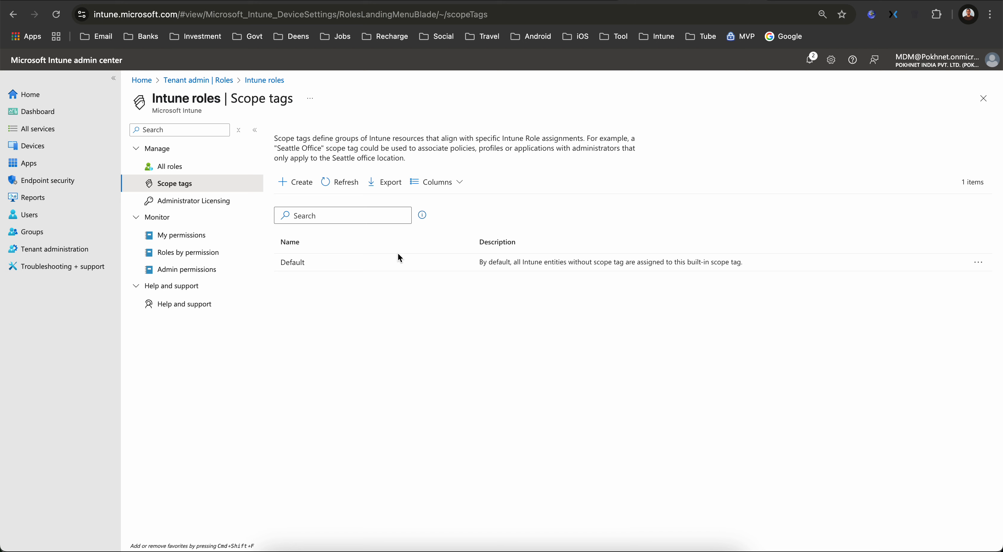
{"action": "key", "text": "super+equal"}
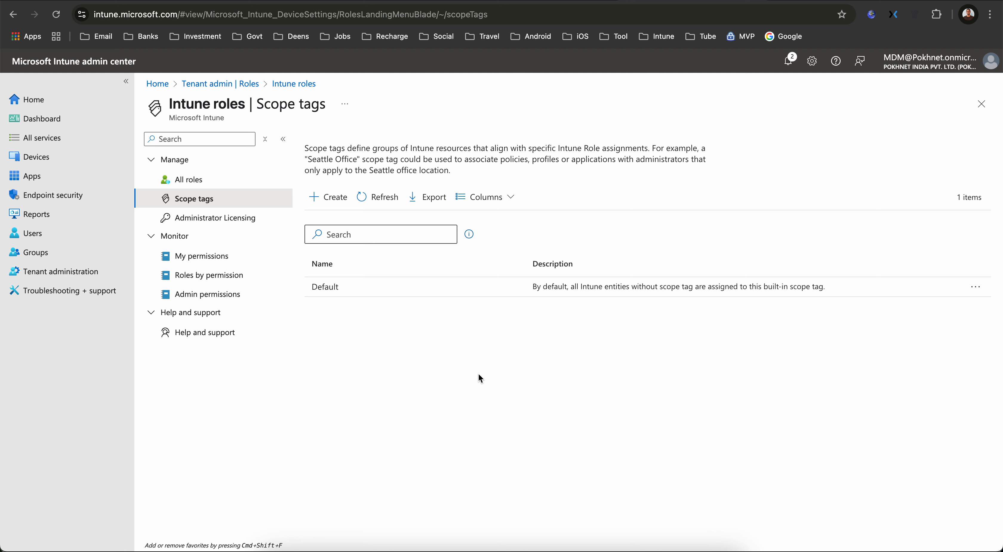
{"action": "left_click", "coordinate": [327, 197]}
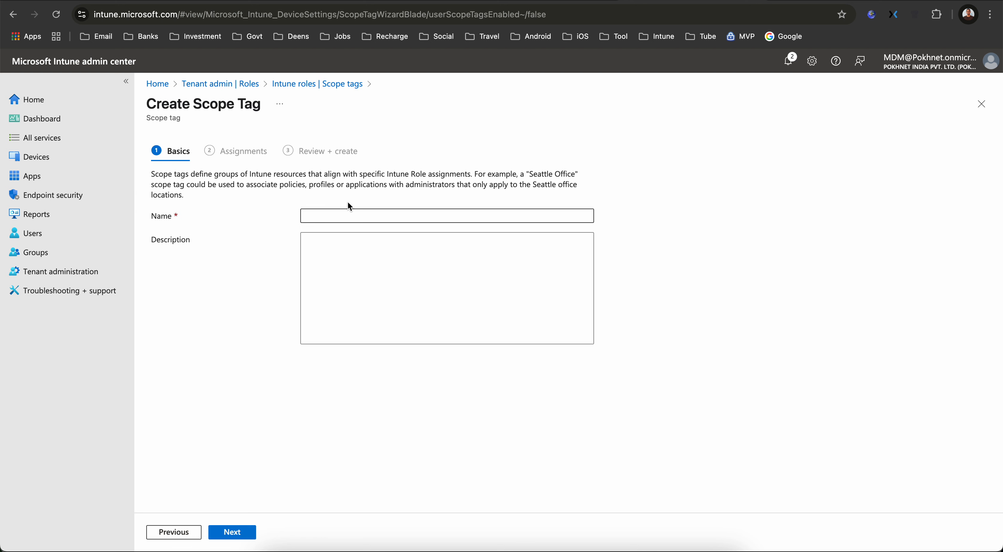
{"action": "left_click", "coordinate": [351, 215]}
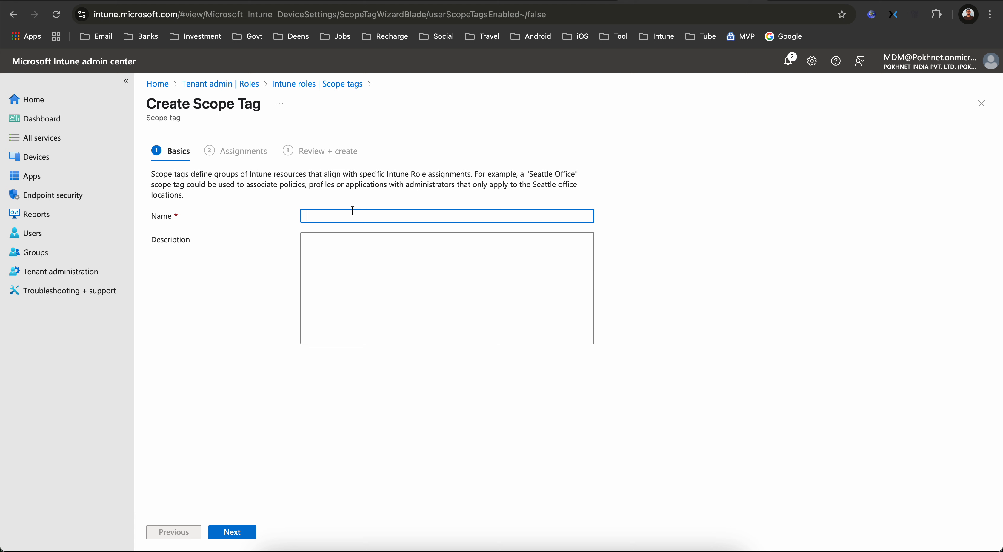
{"action": "type", "text": "Apple iOS Scope"}
{"action": "left_click", "coordinate": [254, 537]}
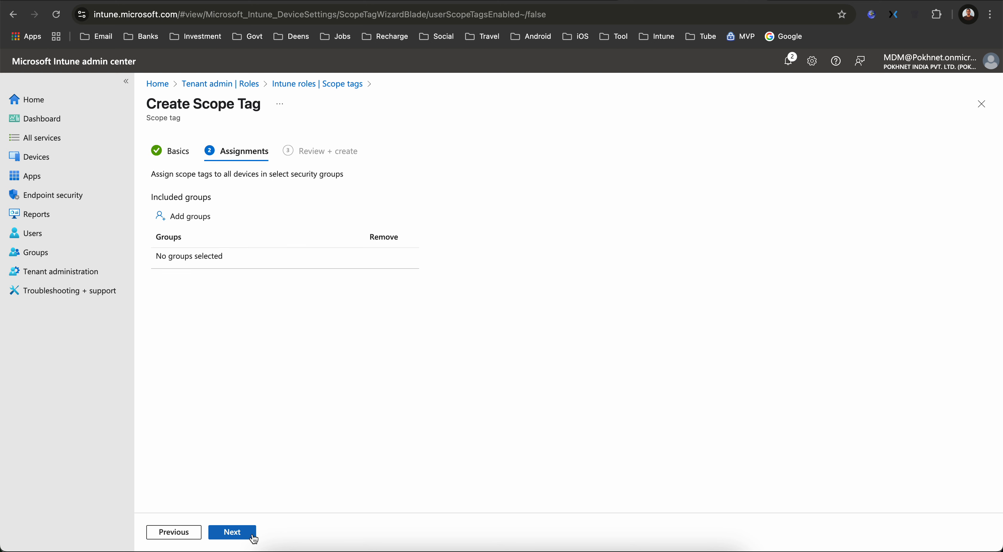
Look through the groups available for inclusion in the scope tag and leave the selection empty
{"action": "left_click", "coordinate": [208, 224]}
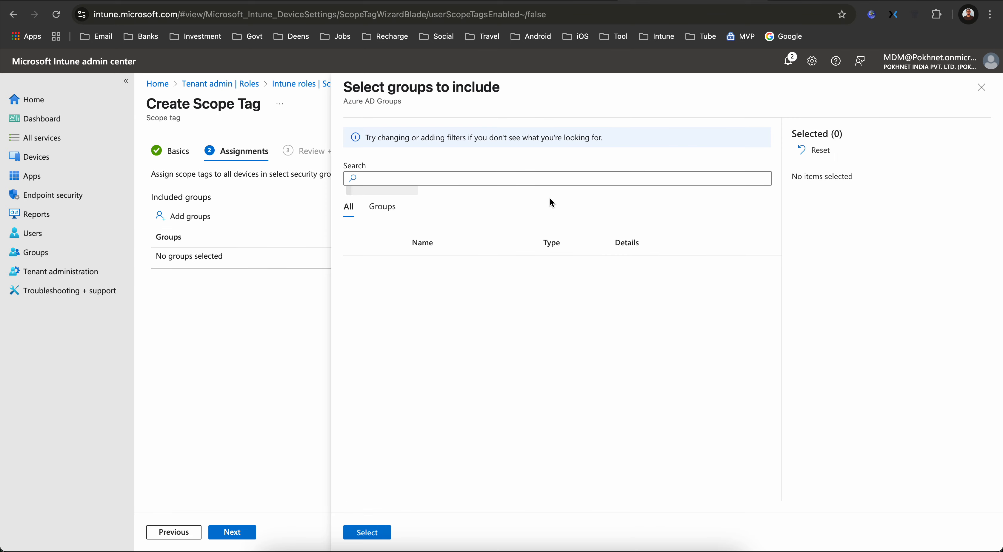
{"action": "left_click", "coordinate": [389, 209]}
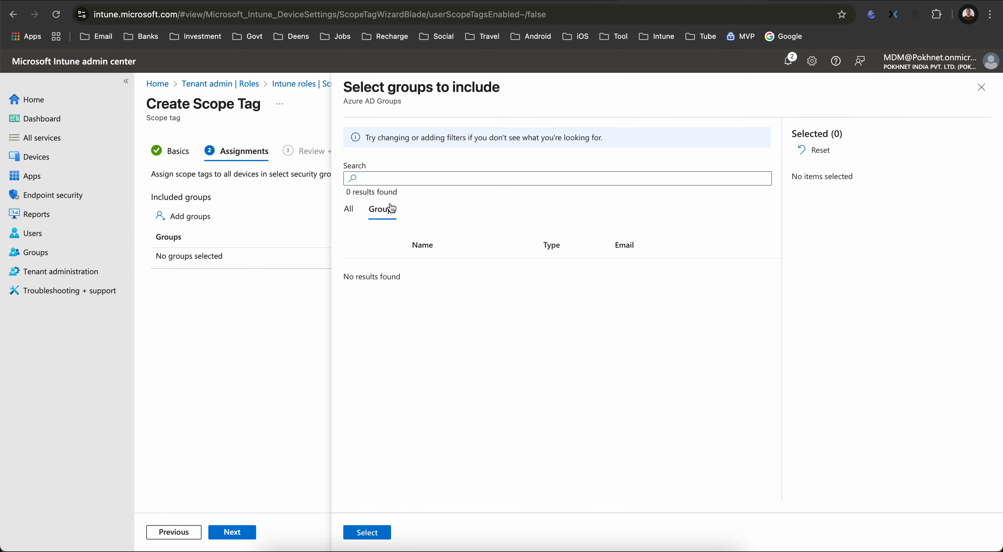
{"action": "left_click", "coordinate": [349, 211]}
{"action": "left_click", "coordinate": [385, 212]}
{"action": "left_click", "coordinate": [349, 212]}
{"action": "left_click", "coordinate": [982, 87]}
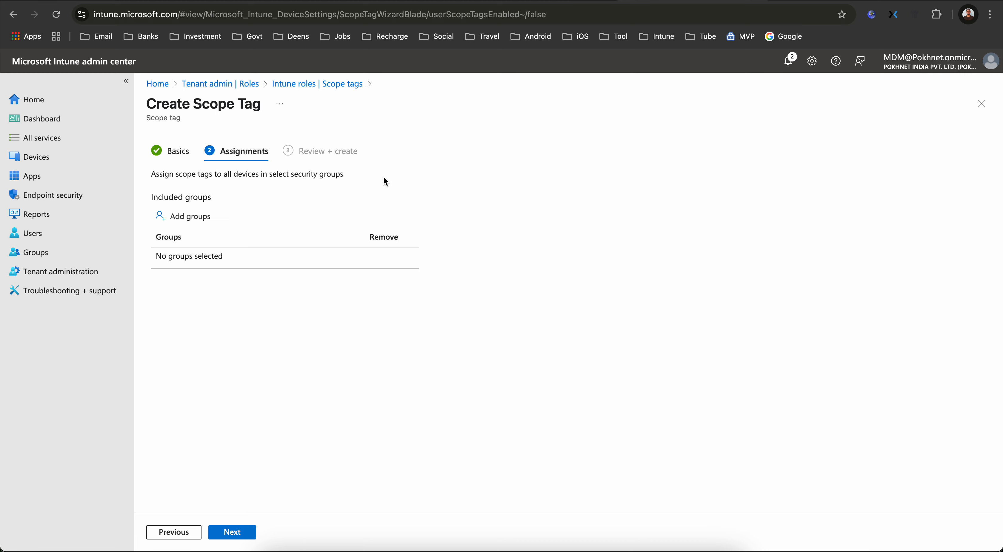
{"action": "left_click", "coordinate": [191, 217]}
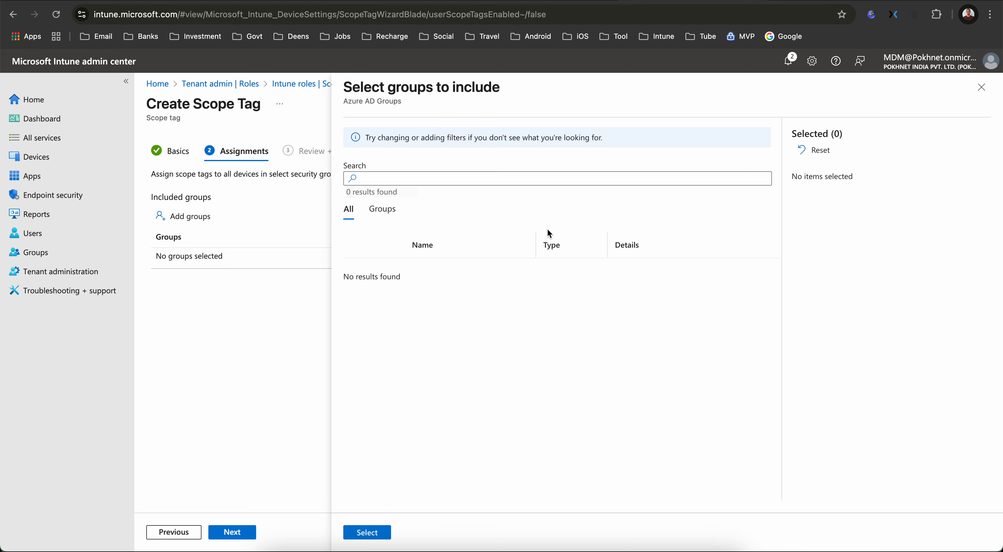
{"action": "left_click", "coordinate": [383, 212]}
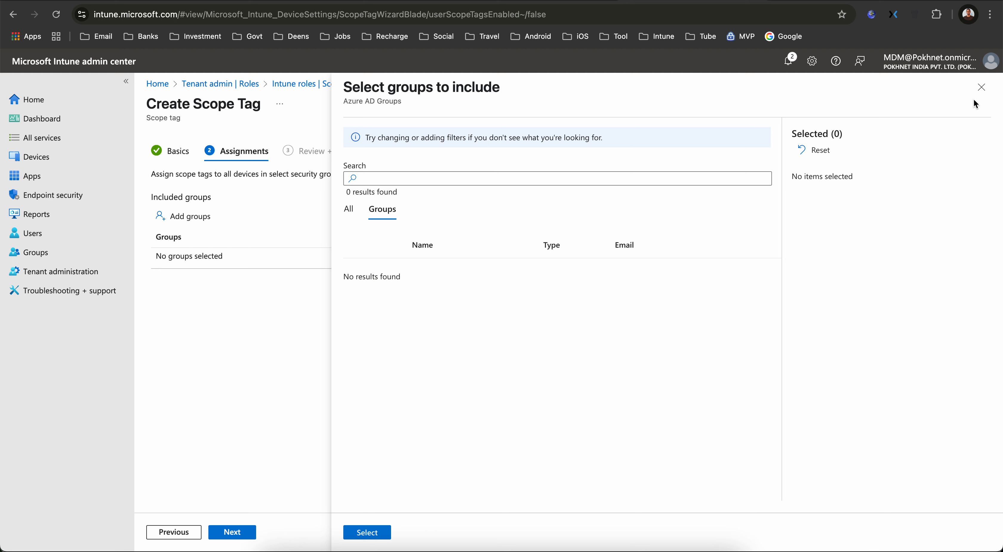
{"action": "left_click", "coordinate": [981, 88]}
Create the Apple iOS Scope tag without included groups and refresh the scope tags list
{"action": "left_click", "coordinate": [253, 534]}
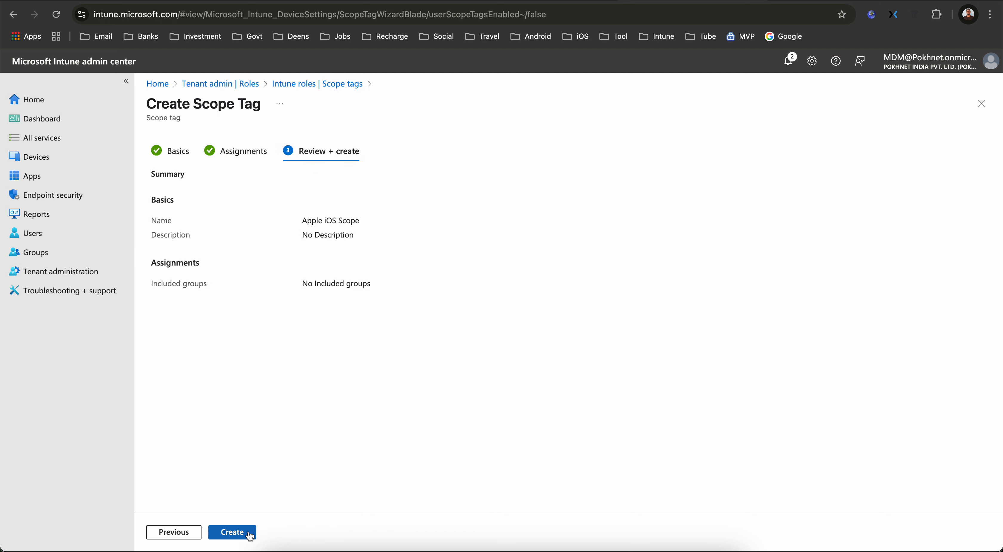
{"action": "left_click", "coordinate": [250, 534]}
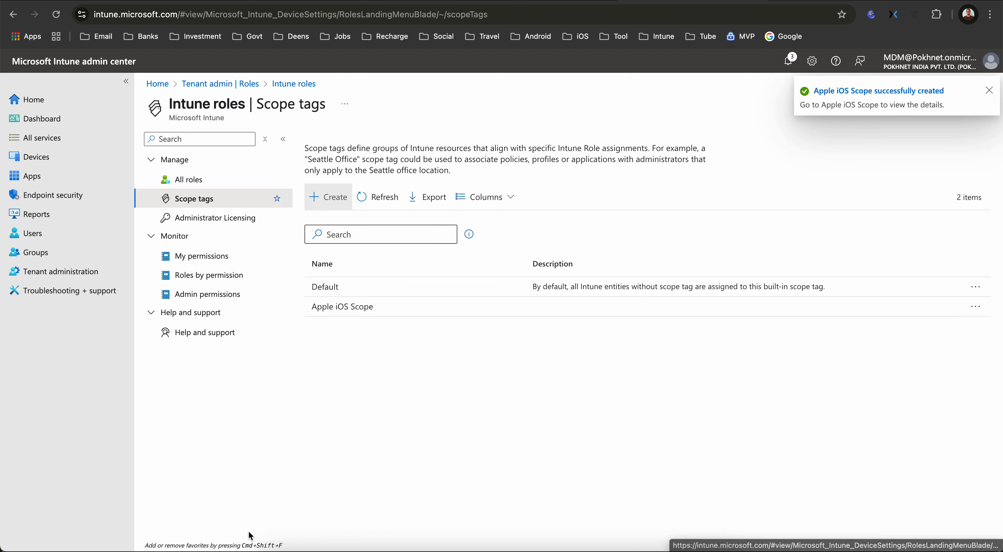
{"action": "left_click", "coordinate": [378, 197]}
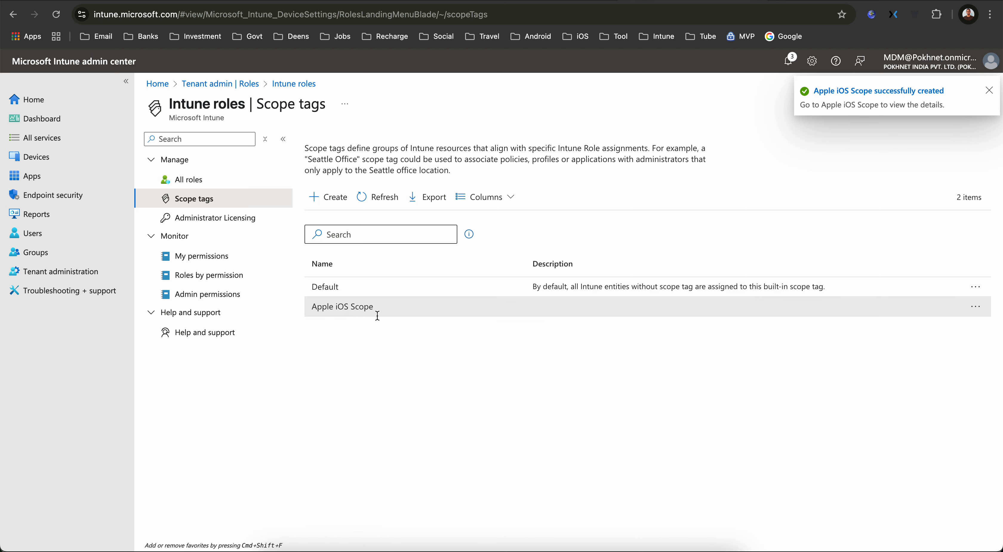
Start a new Security group from the all-groups page and name it "All Apple iOS Devices"
{"action": "left_click", "coordinate": [75, 241]}
{"action": "left_click", "coordinate": [72, 260]}
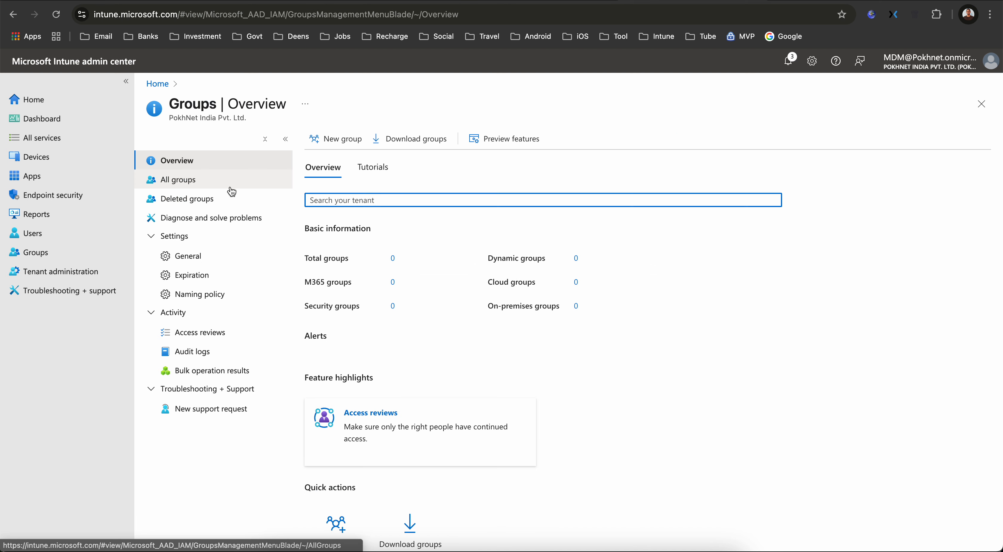
{"action": "left_click", "coordinate": [218, 189]}
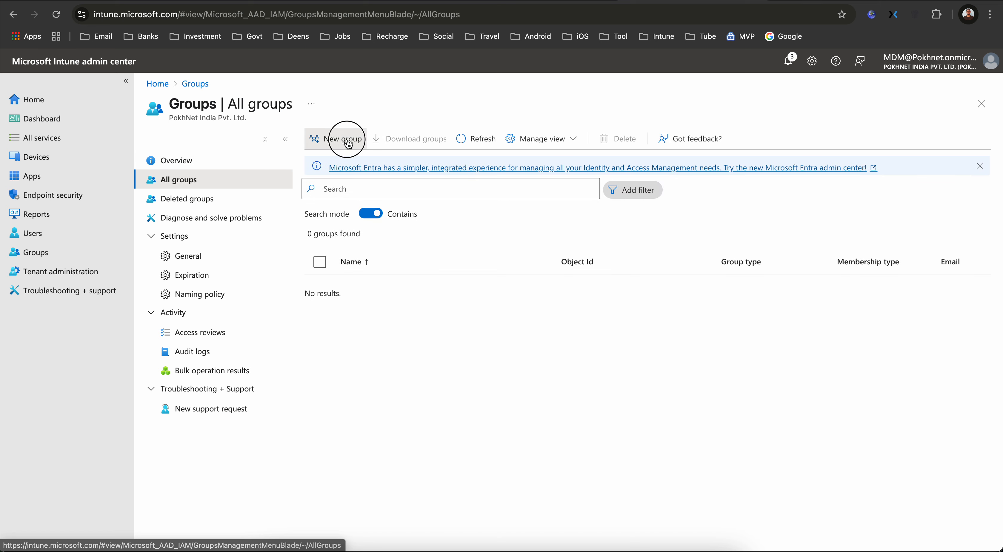
{"action": "left_click", "coordinate": [334, 138]}
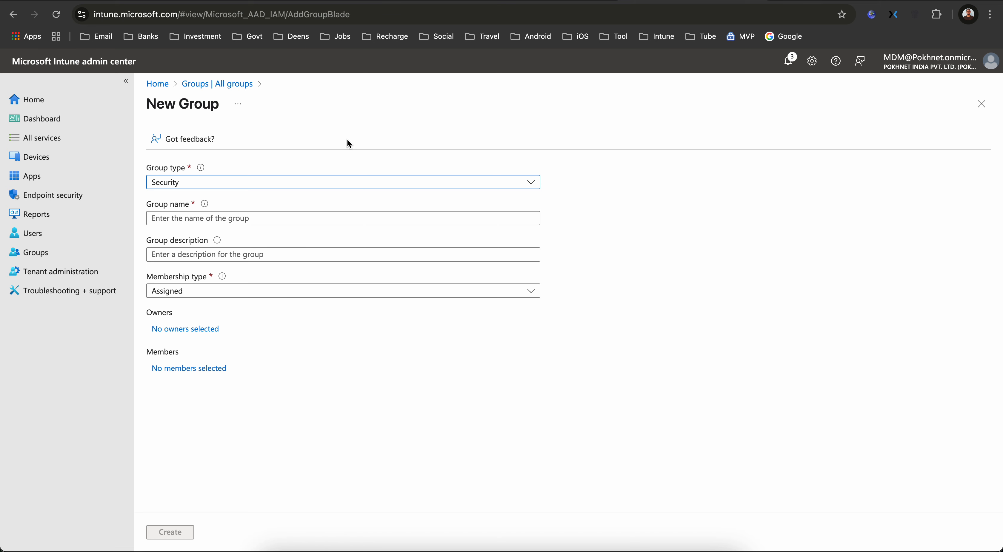
{"action": "left_click", "coordinate": [226, 186]}
{"action": "left_click", "coordinate": [221, 202]}
{"action": "left_click", "coordinate": [220, 220]}
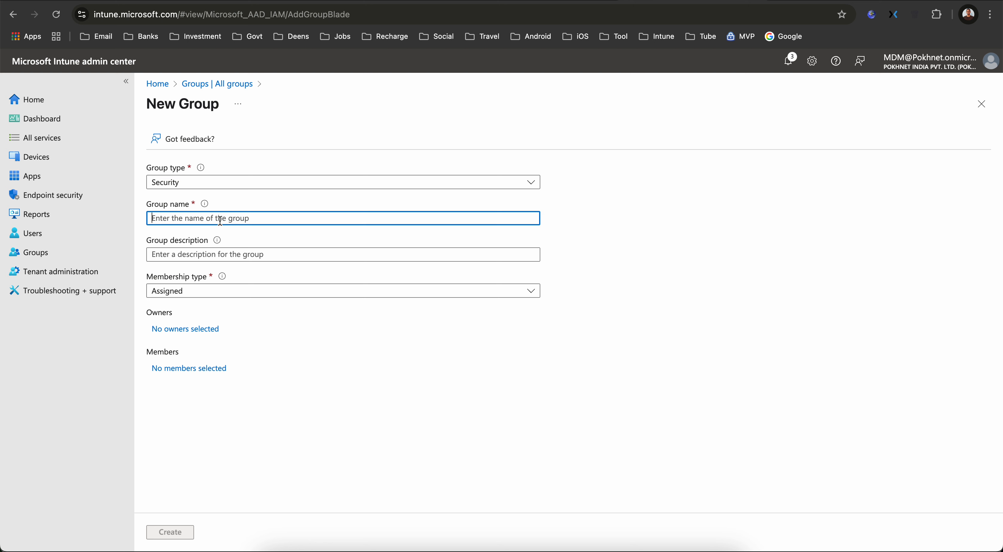
{"action": "type", "text": "Apple iOS"}
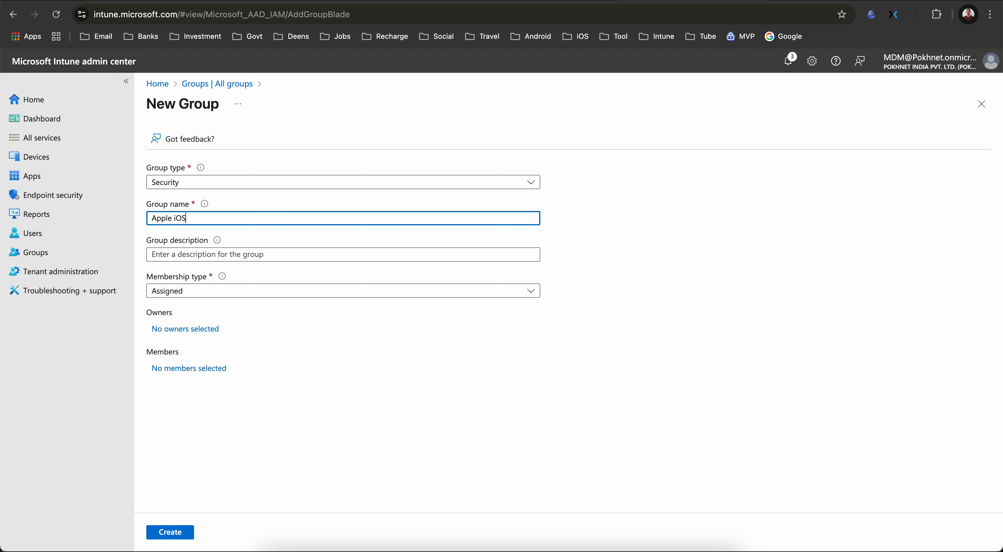
{"action": "type", "text": " Devices"}
{"action": "left_click", "coordinate": [151, 218]}
{"action": "type", "text": "All"}
Reuse the group name as the group description and set the membership type to Dynamic Device
{"action": "left_click_drag", "start_coordinate": [228, 218], "coordinate": [96, 220]}
{"action": "key", "text": "ctrl+c"}
{"action": "left_click", "coordinate": [169, 252]}
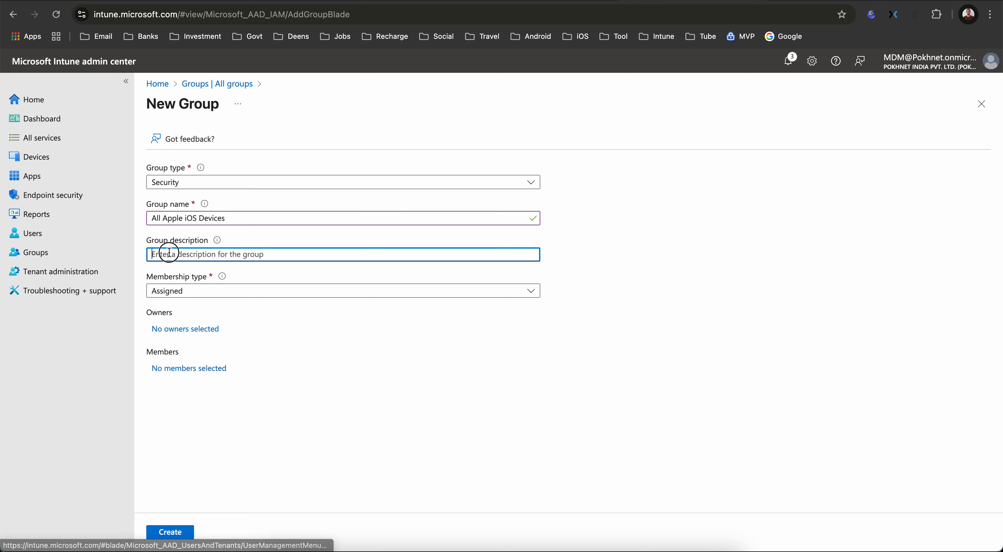
{"action": "key", "text": "ctrl+v"}
{"action": "left_click", "coordinate": [186, 291]}
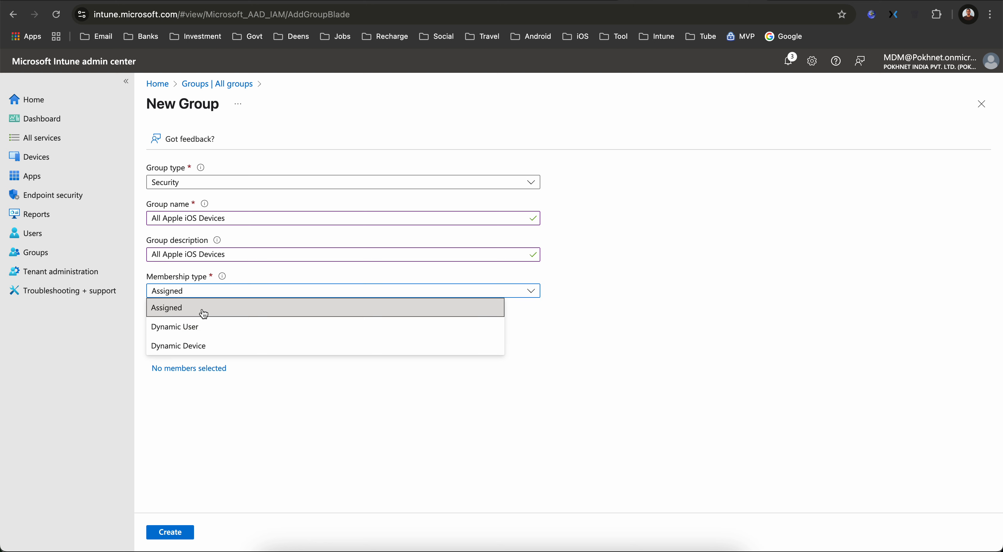
{"action": "left_click", "coordinate": [201, 345]}
{"action": "left_click", "coordinate": [211, 292]}
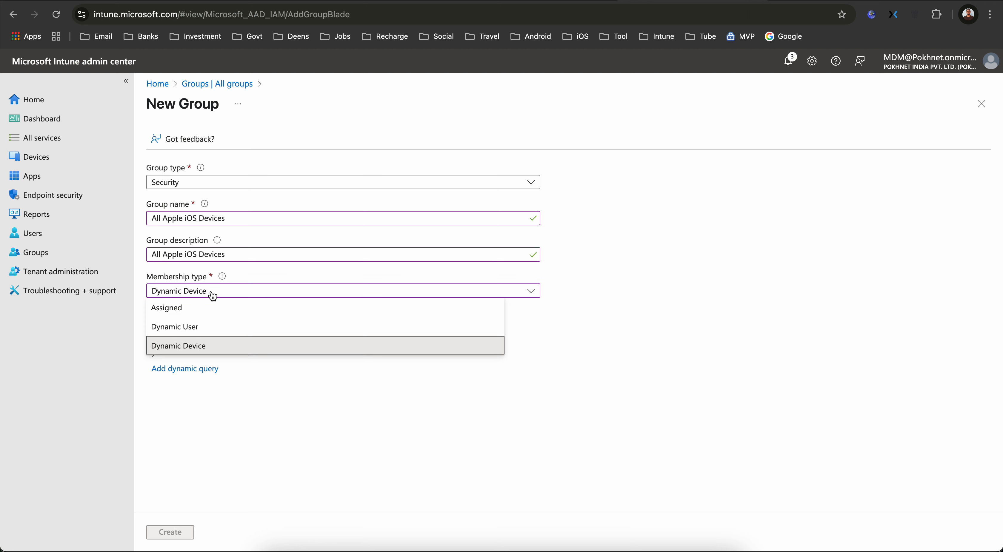
Add a dynamic membership rule to the group where deviceOSType Equals iOS
{"action": "left_click", "coordinate": [197, 369]}
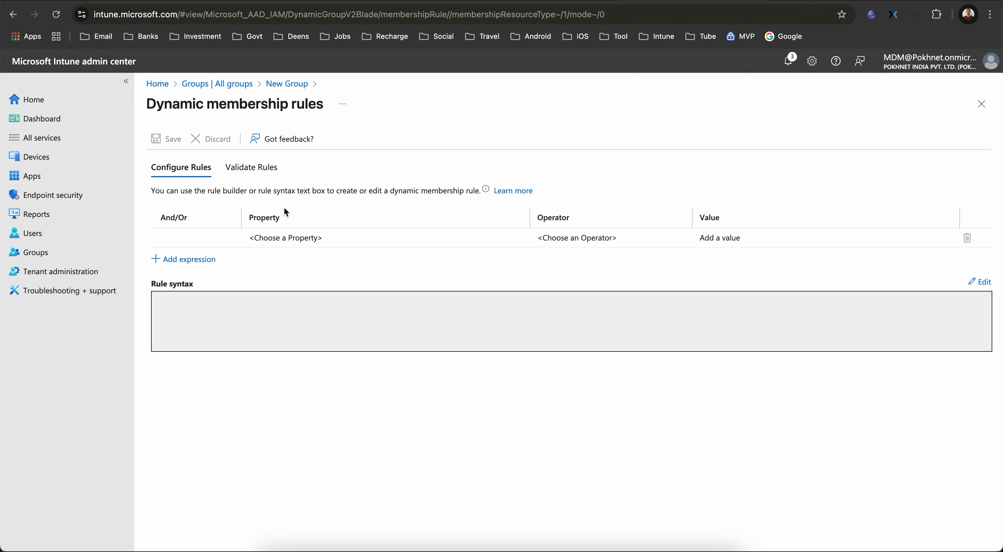
{"action": "left_click", "coordinate": [282, 238]}
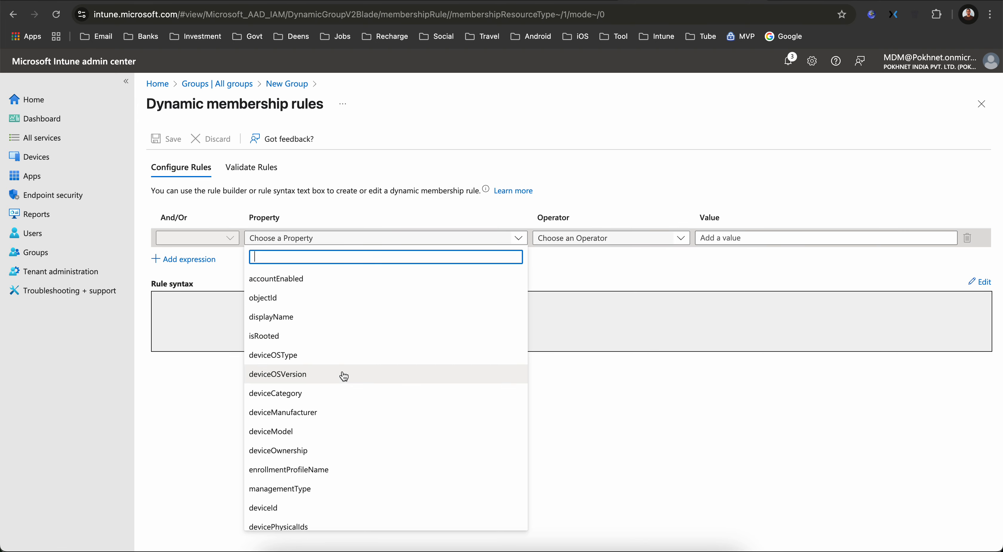
{"action": "left_click", "coordinate": [342, 354]}
{"action": "left_click", "coordinate": [592, 247]}
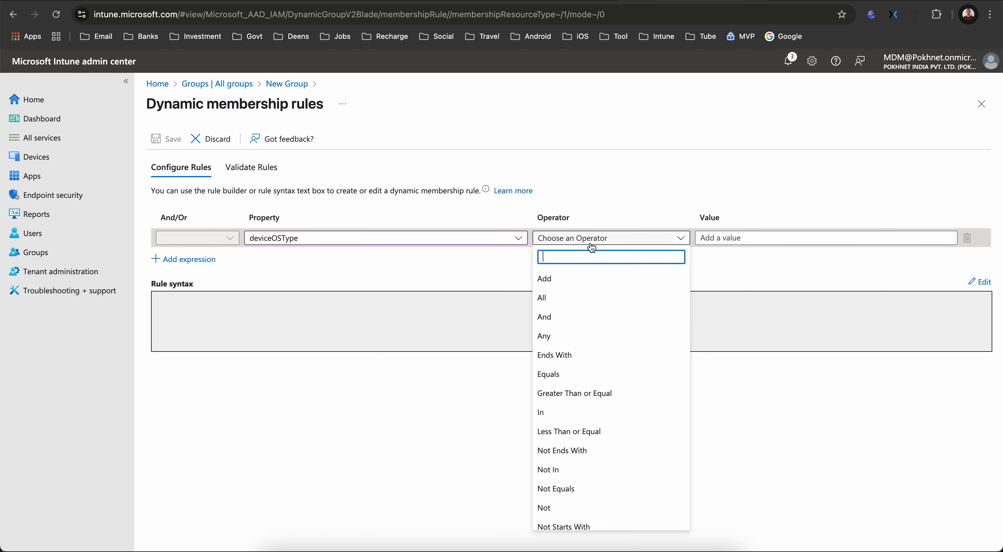
{"action": "scroll", "coordinate": [593, 344], "scroll_direction": "down", "scroll_amount": 3}
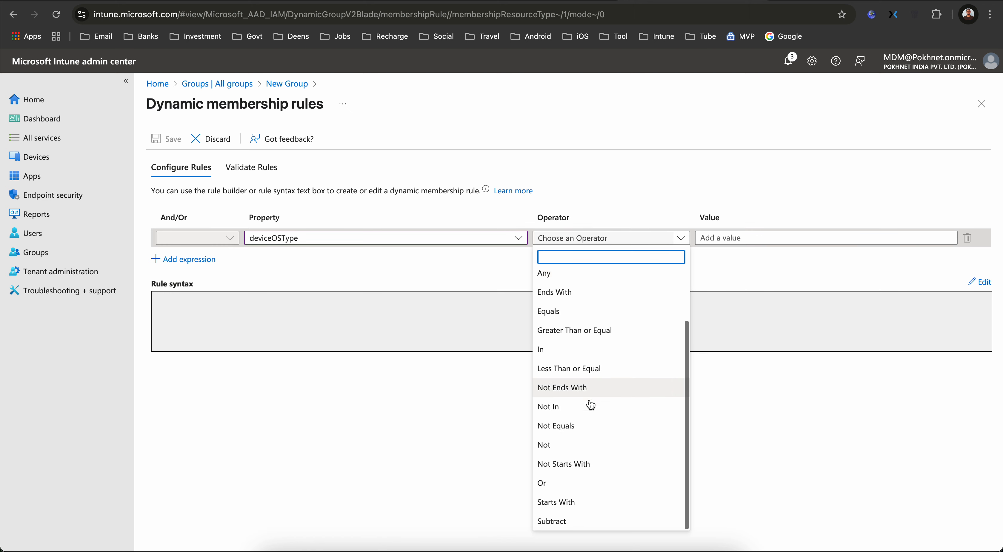
{"action": "left_click", "coordinate": [570, 313]}
{"action": "left_click", "coordinate": [732, 241]}
{"action": "type", "text": "iOS"}
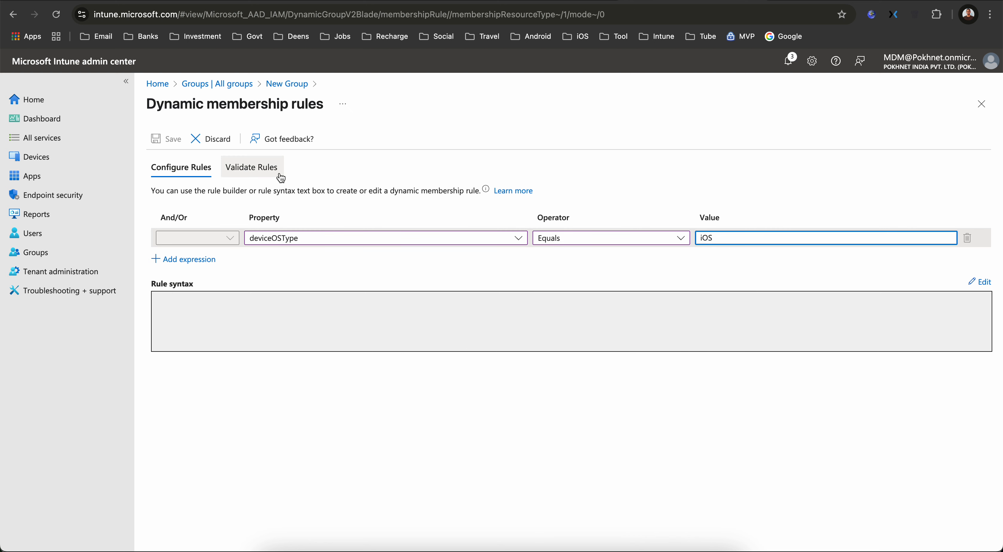
{"action": "left_click", "coordinate": [430, 156]}
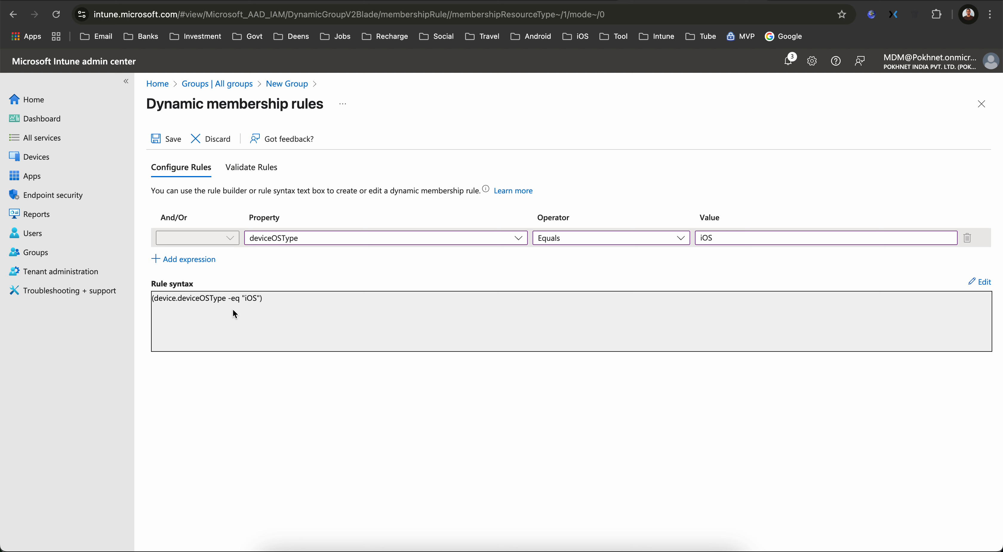
Save the membership rule and create the All Apple iOS Devices group, refreshing the groups list
{"action": "left_click", "coordinate": [171, 141]}
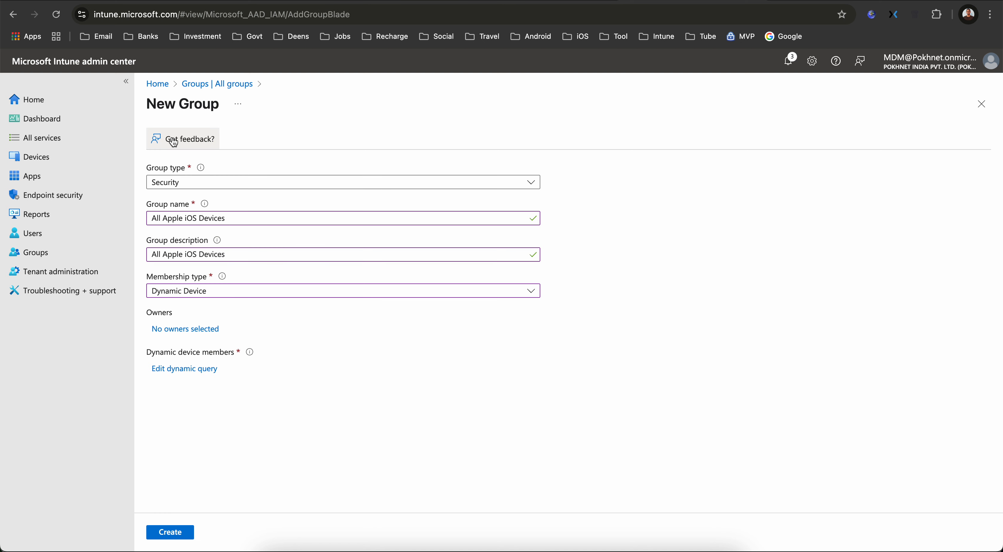
{"action": "left_click", "coordinate": [172, 533]}
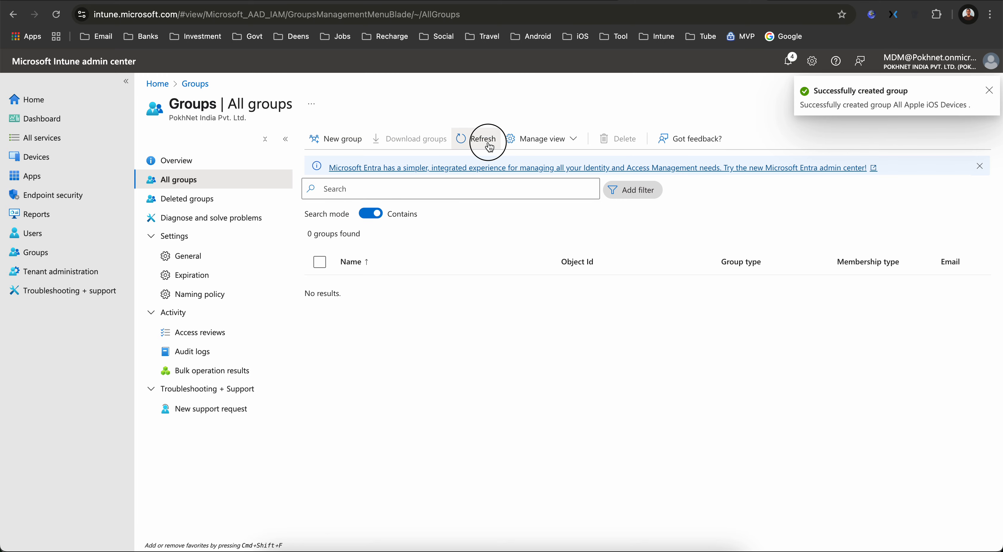
{"action": "left_click", "coordinate": [490, 147]}
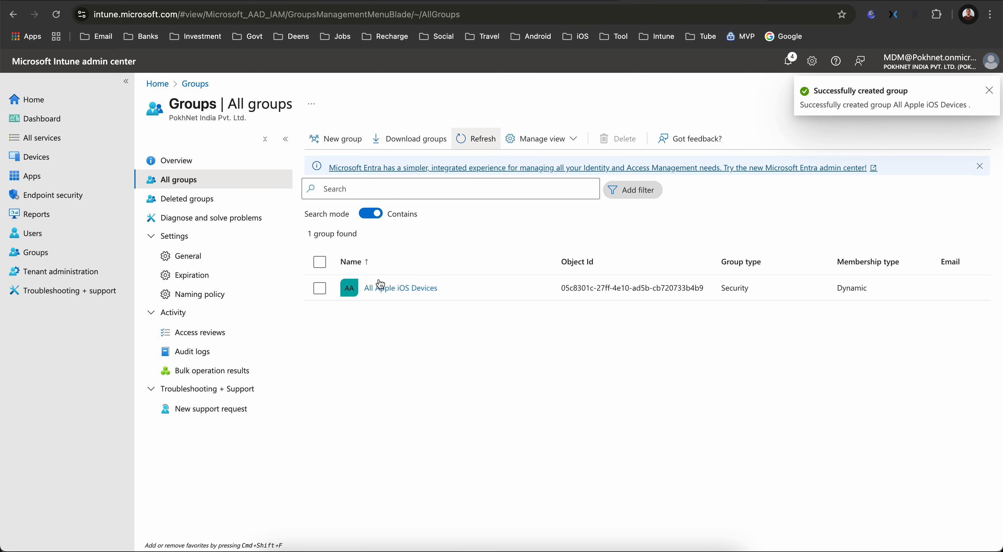
In the Intune roles' scope tags, add the All Apple iOS Devices group to the assignments of Apple iOS Scope
{"action": "left_click", "coordinate": [83, 270]}
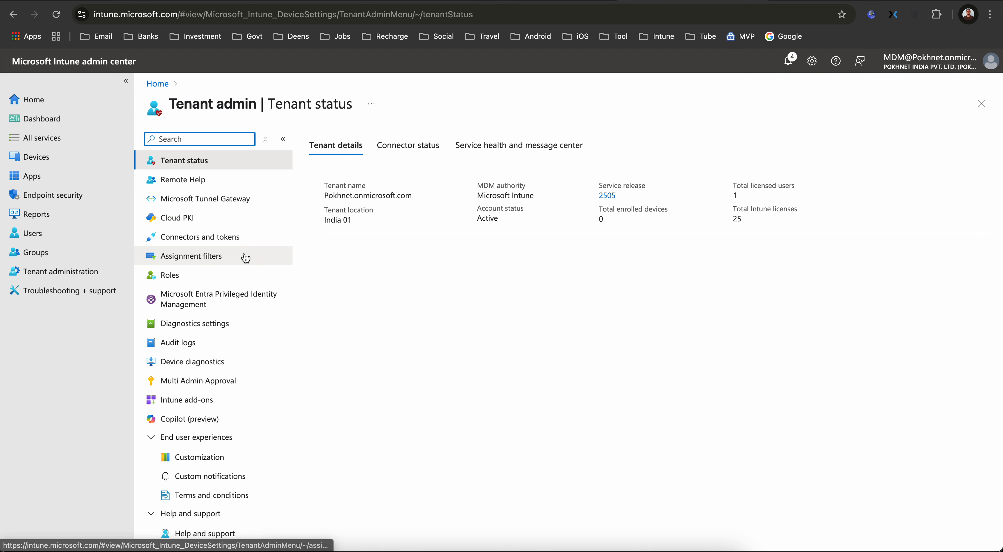
{"action": "left_click", "coordinate": [234, 275]}
{"action": "left_click", "coordinate": [218, 198]}
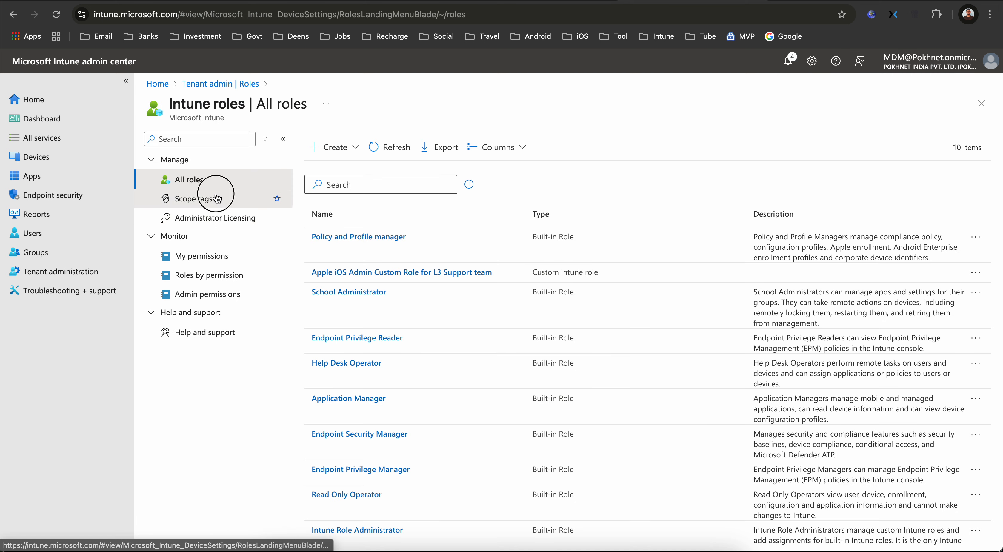
{"action": "left_click", "coordinate": [352, 308]}
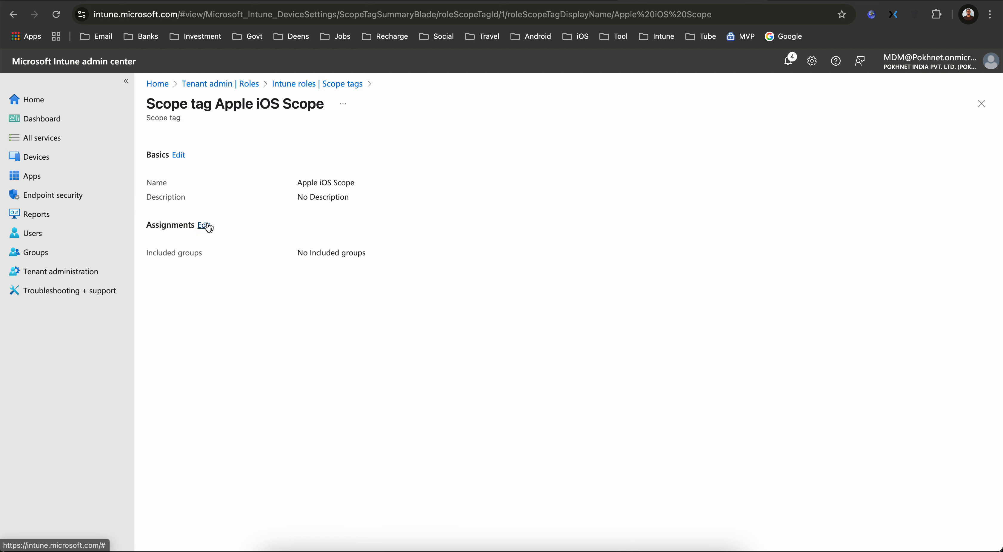
{"action": "left_click", "coordinate": [204, 225]}
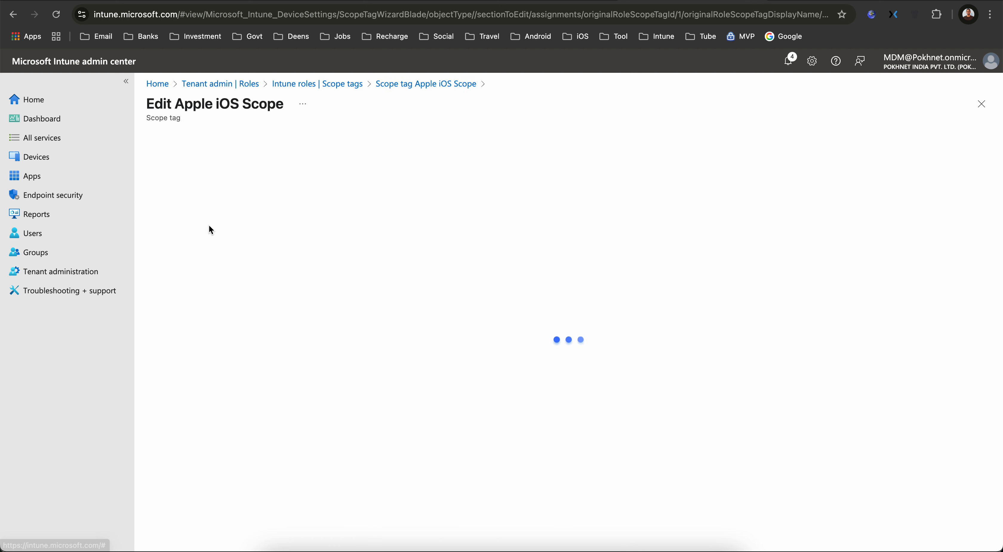
{"action": "left_click", "coordinate": [205, 229]}
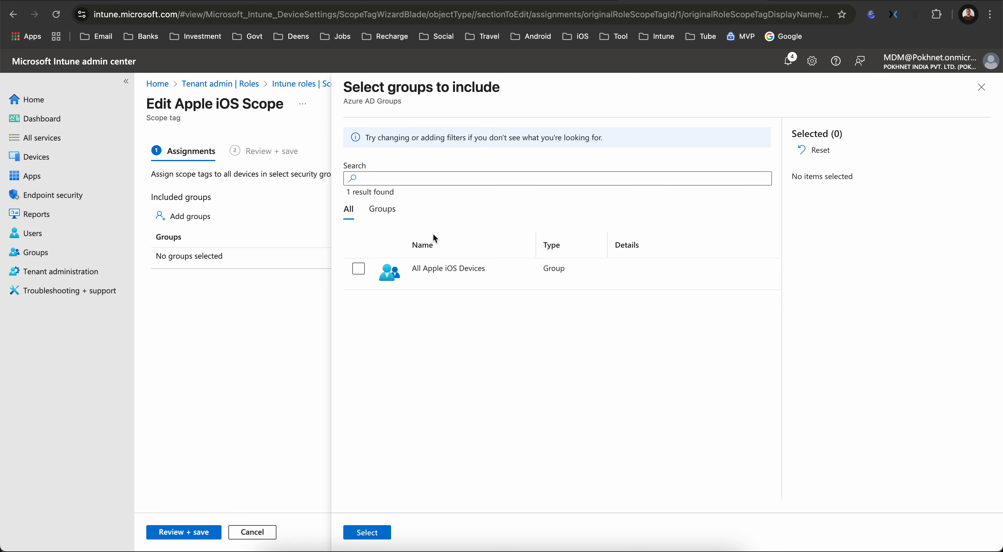
{"action": "left_click", "coordinate": [361, 271]}
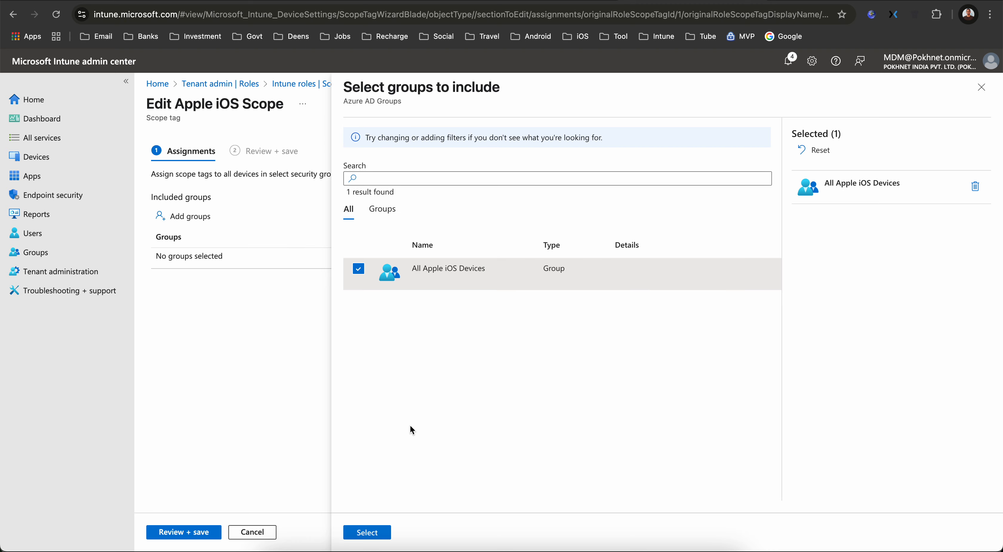
{"action": "left_click", "coordinate": [369, 533]}
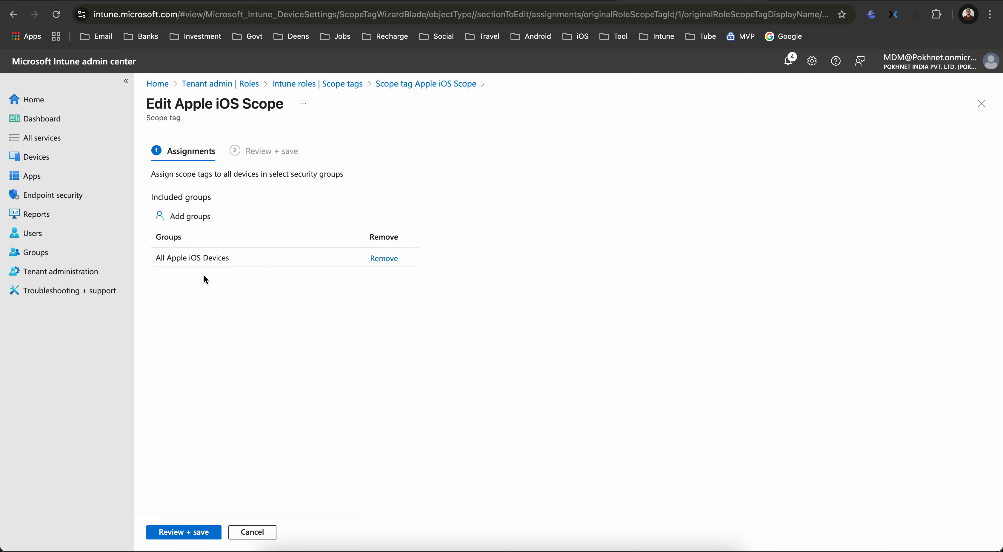
Save the scope tag's edited assignments and check its name and included groups in the summary
{"action": "left_click", "coordinate": [190, 533]}
{"action": "left_click", "coordinate": [183, 532]}
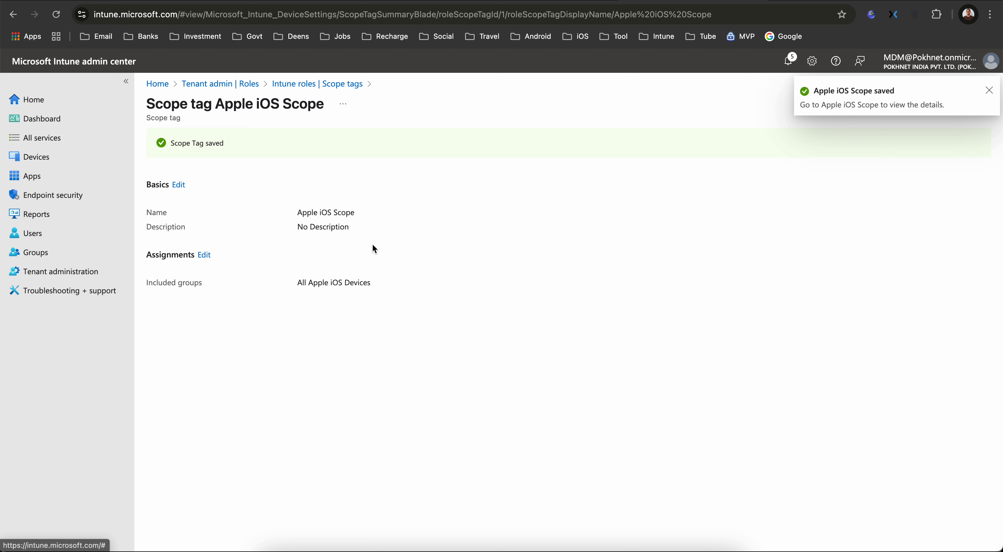
{"action": "left_click_drag", "start_coordinate": [297, 213], "coordinate": [358, 213]}
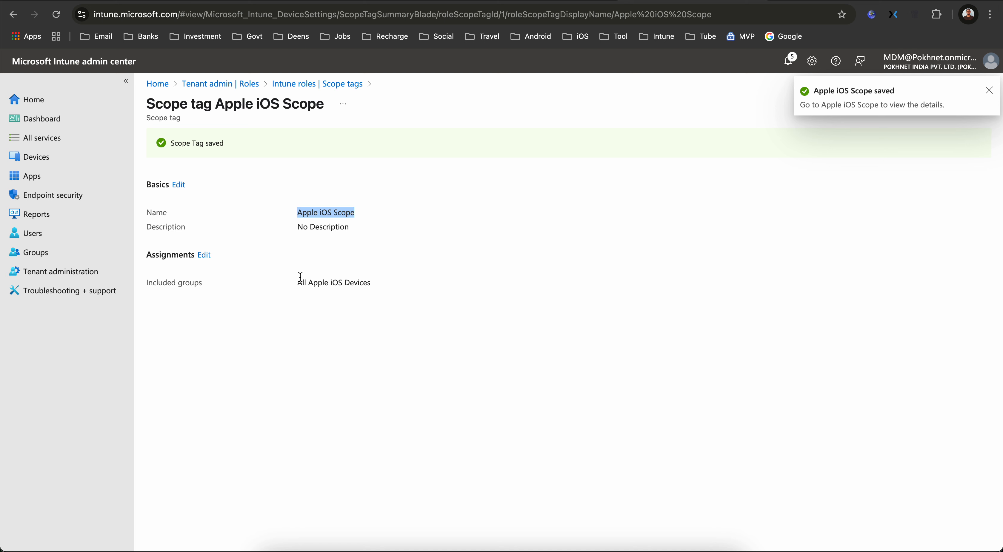
{"action": "left_click_drag", "start_coordinate": [298, 282], "coordinate": [411, 286]}
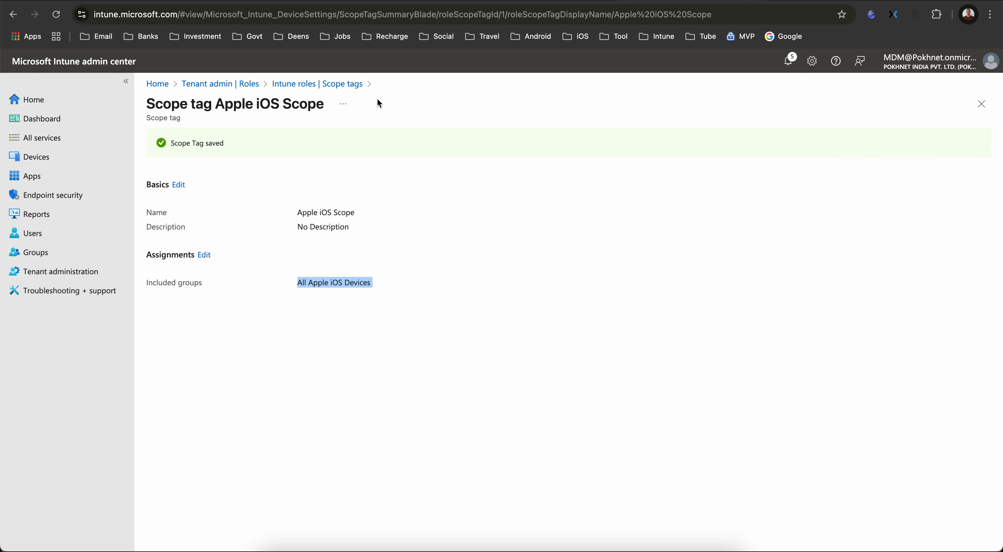
Return to the list of all Intune roles and open the properties of Apple iOS Admin Custom Role for L3 Support team
{"action": "left_click", "coordinate": [352, 84]}
{"action": "left_click", "coordinate": [362, 196]}
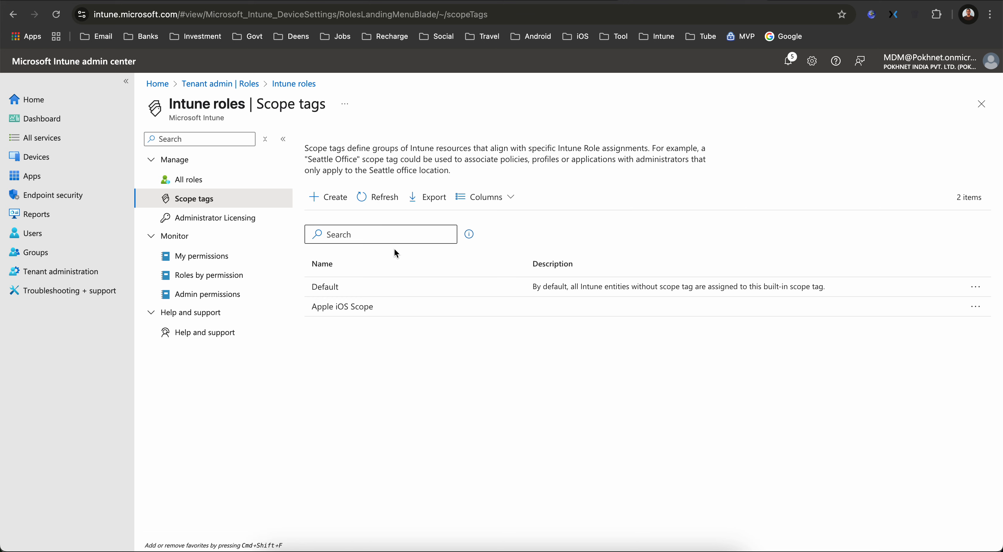
{"action": "left_click", "coordinate": [227, 186]}
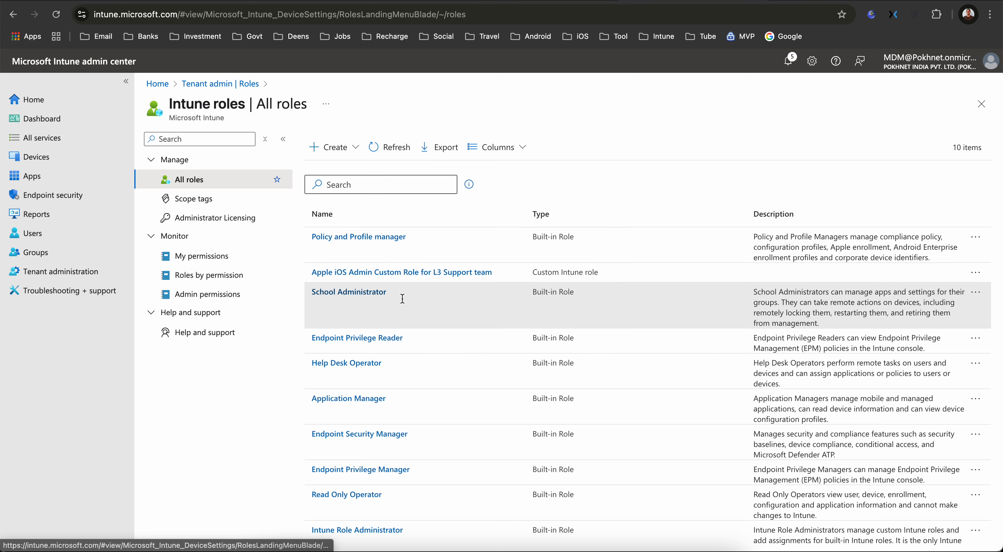
{"action": "left_click", "coordinate": [406, 274]}
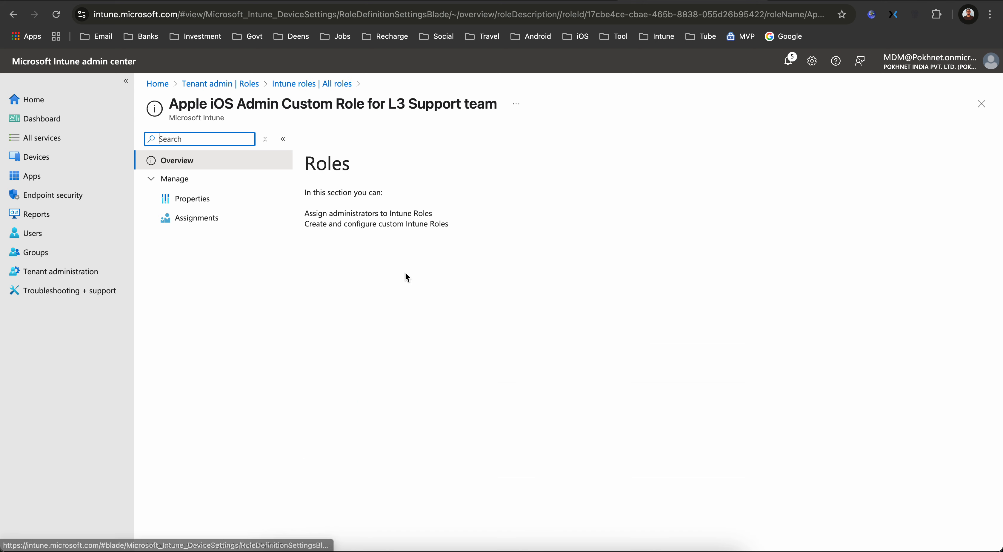
{"action": "left_click", "coordinate": [230, 203]}
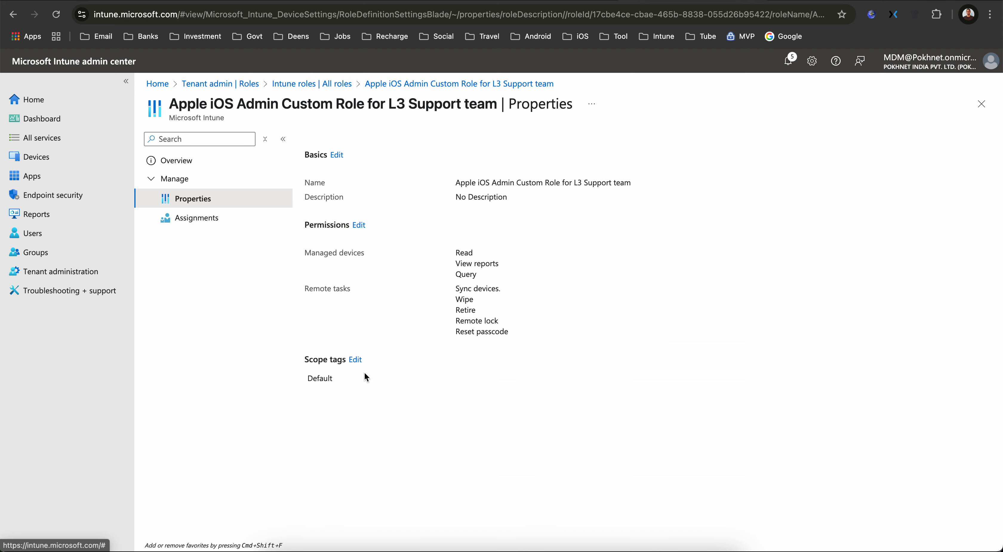
Replace the custom role's Default scope tag with Apple iOS Scope, save the role and check the scope tag in its properties
{"action": "left_click", "coordinate": [355, 360]}
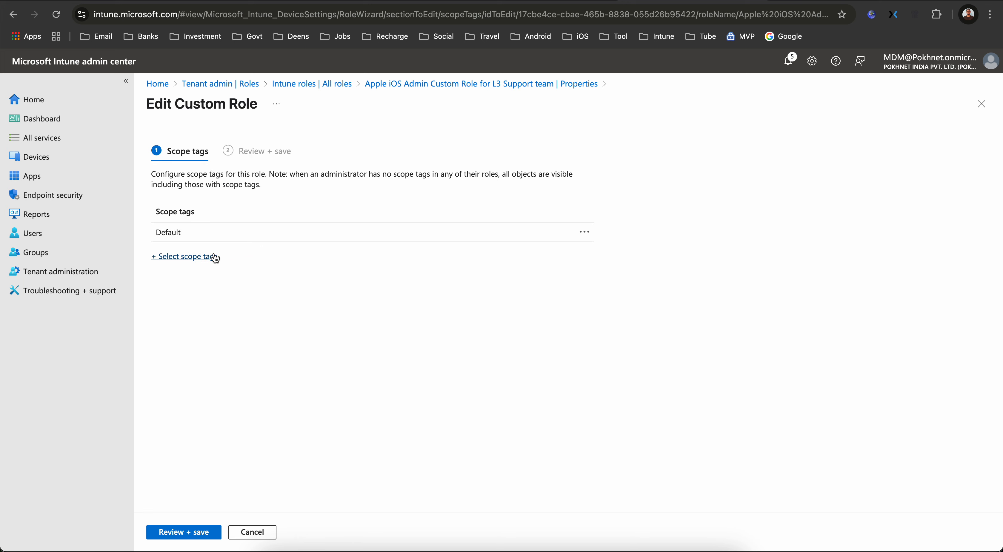
{"action": "left_click", "coordinate": [204, 258]}
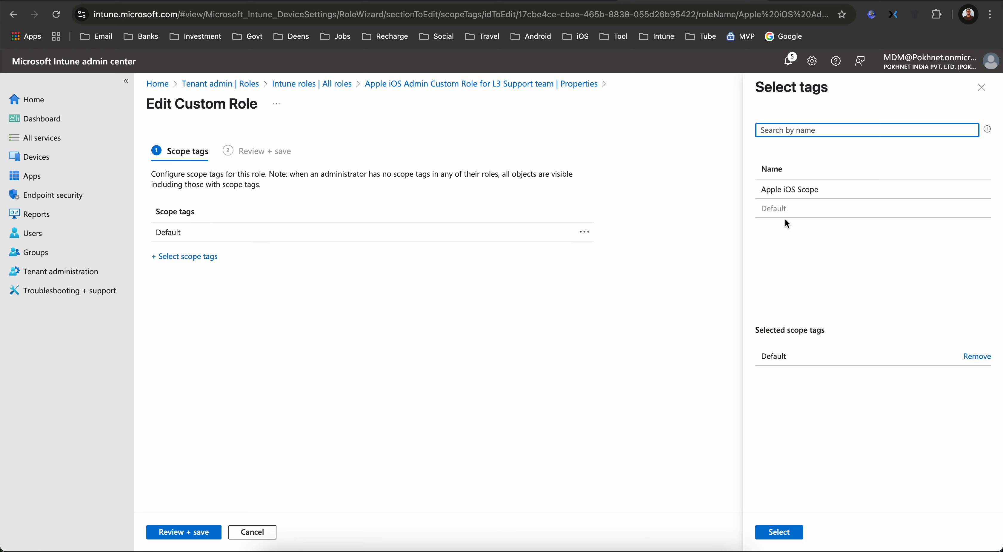
{"action": "left_click", "coordinate": [815, 194]}
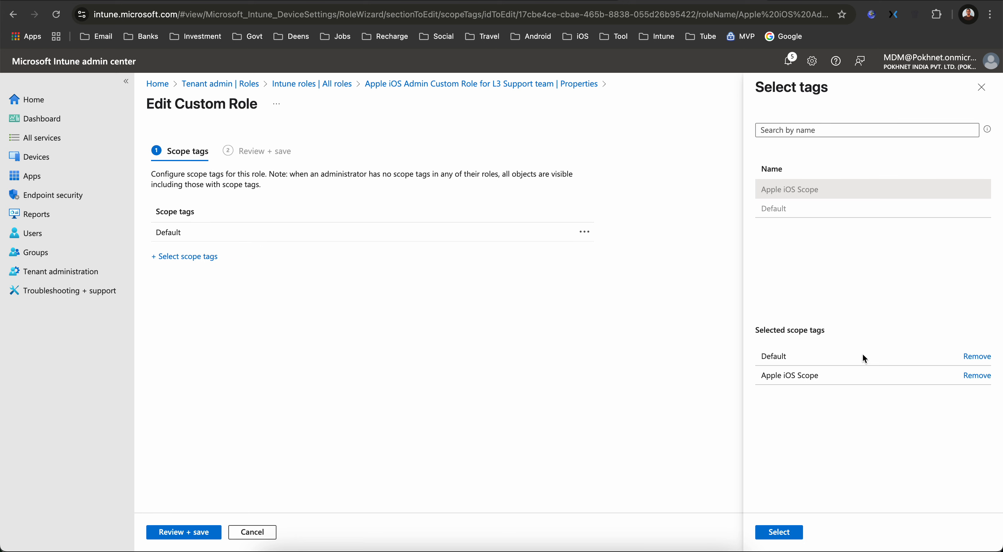
{"action": "left_click", "coordinate": [966, 358]}
{"action": "left_click", "coordinate": [794, 532]}
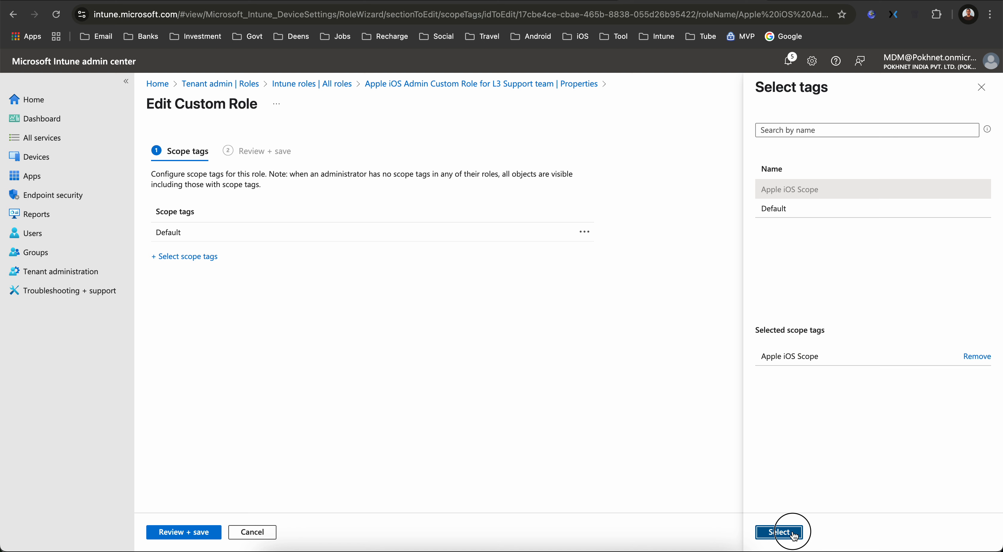
{"action": "left_click", "coordinate": [197, 532]}
{"action": "left_click", "coordinate": [178, 534]}
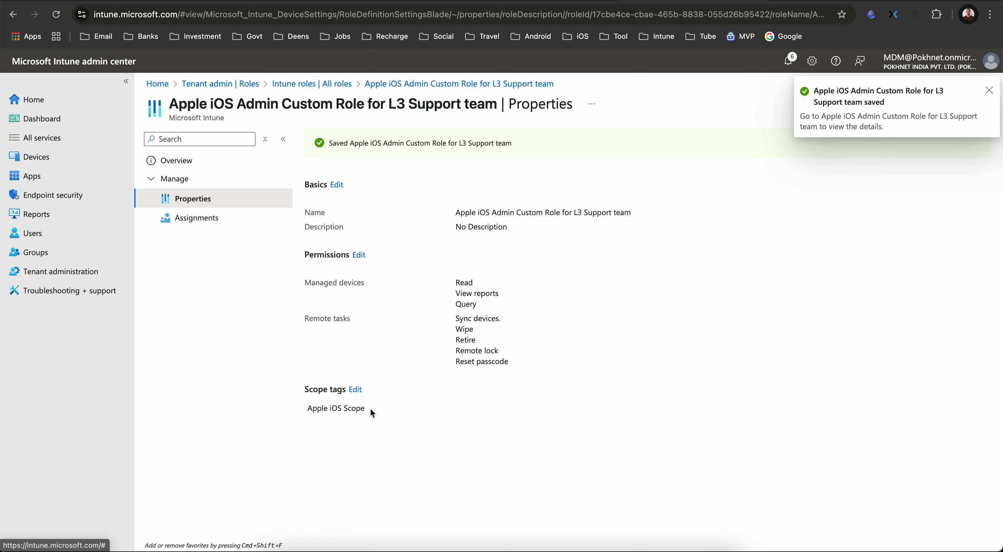
{"action": "left_click_drag", "start_coordinate": [372, 413], "coordinate": [275, 414]}
{"action": "left_click", "coordinate": [389, 419]}
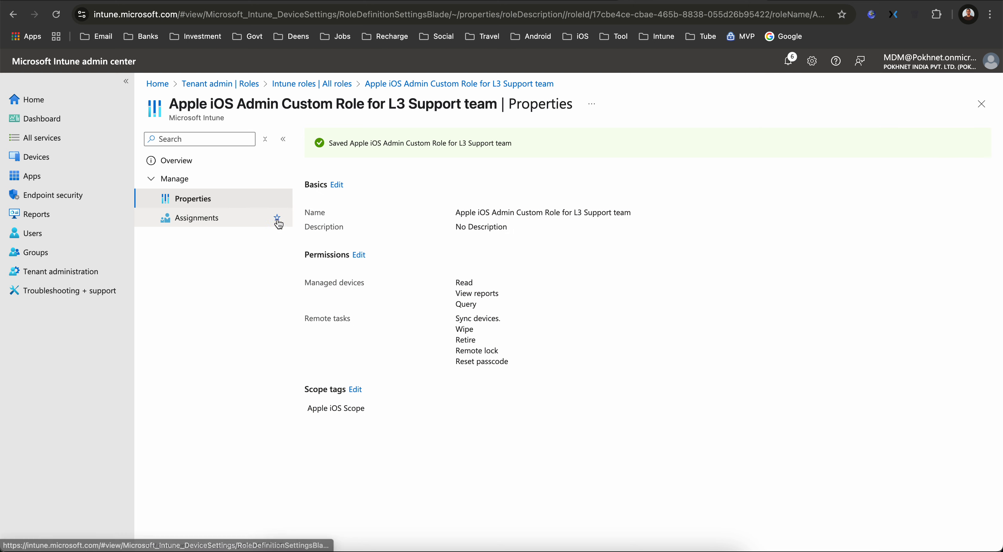
{"action": "left_click", "coordinate": [248, 220]}
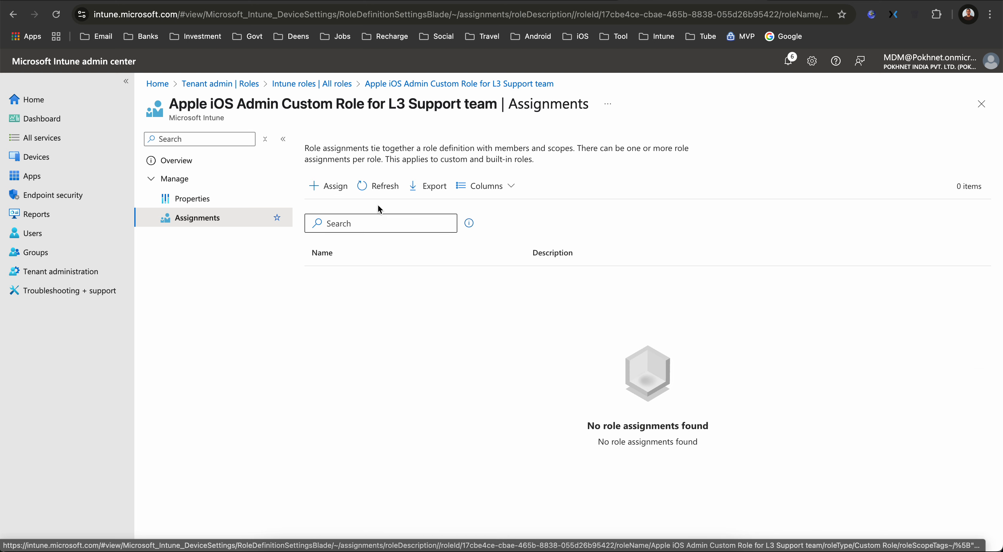
{"action": "left_click", "coordinate": [338, 186]}
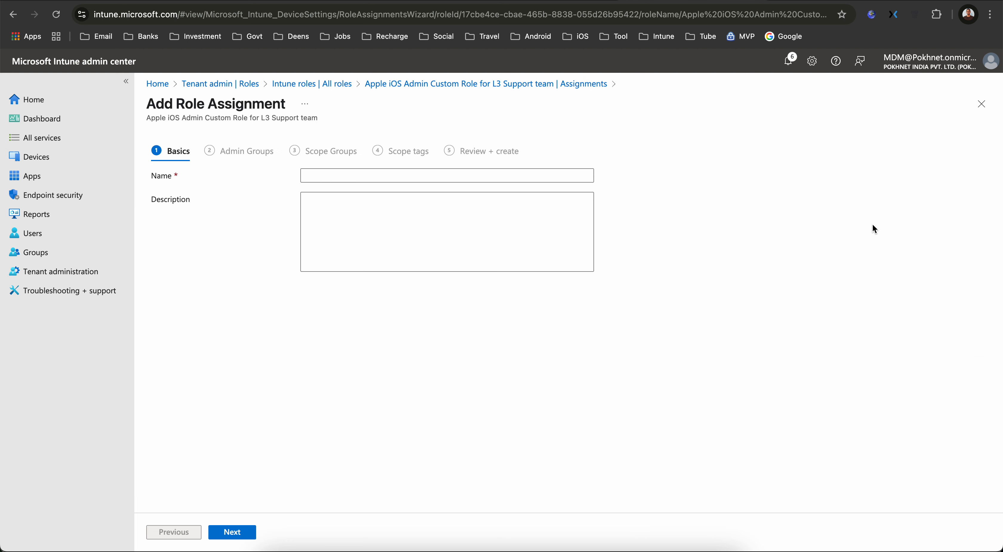
{"action": "left_click", "coordinate": [981, 104]}
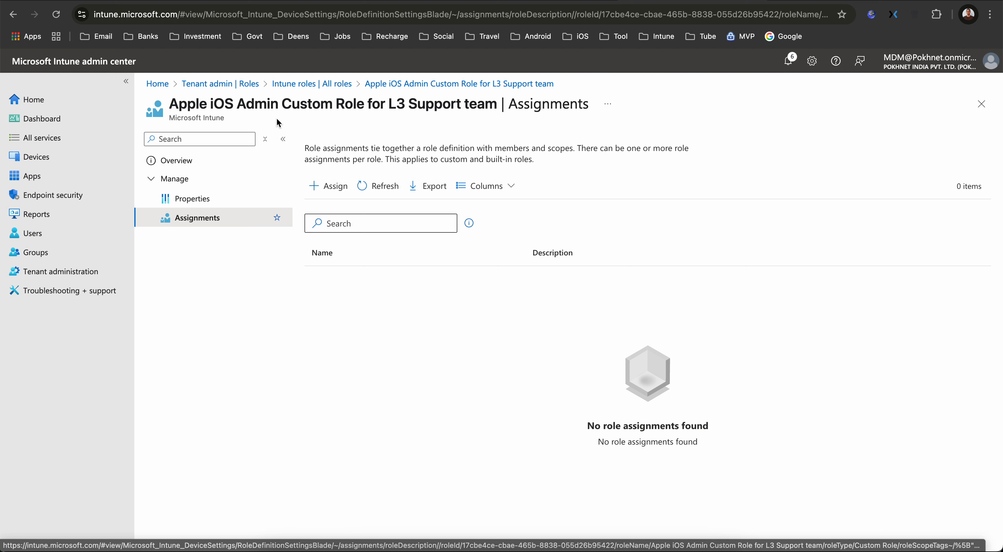
{"action": "left_click", "coordinate": [225, 198]}
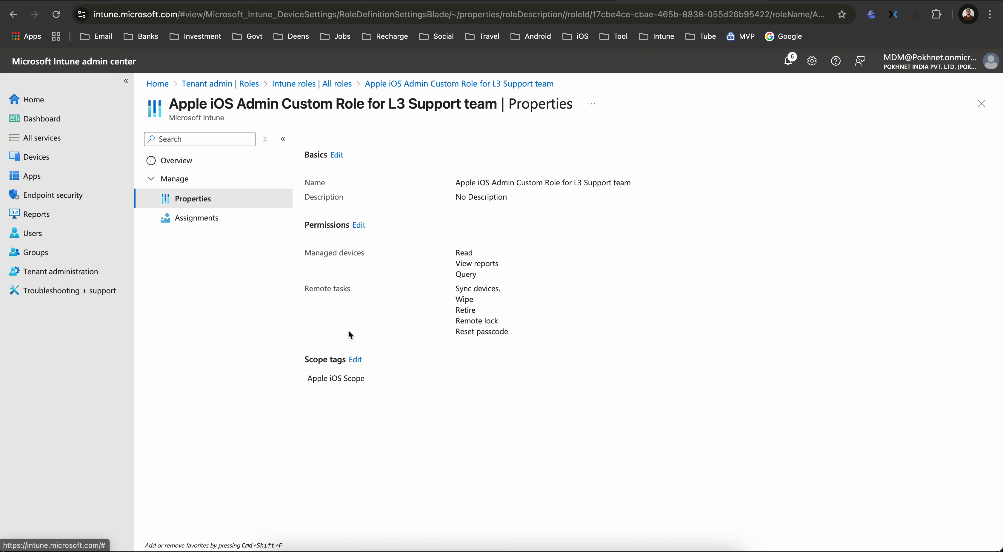
Start a new assignment for the custom role with the name Admin Roles and continue to the admin groups
{"action": "left_click", "coordinate": [233, 225]}
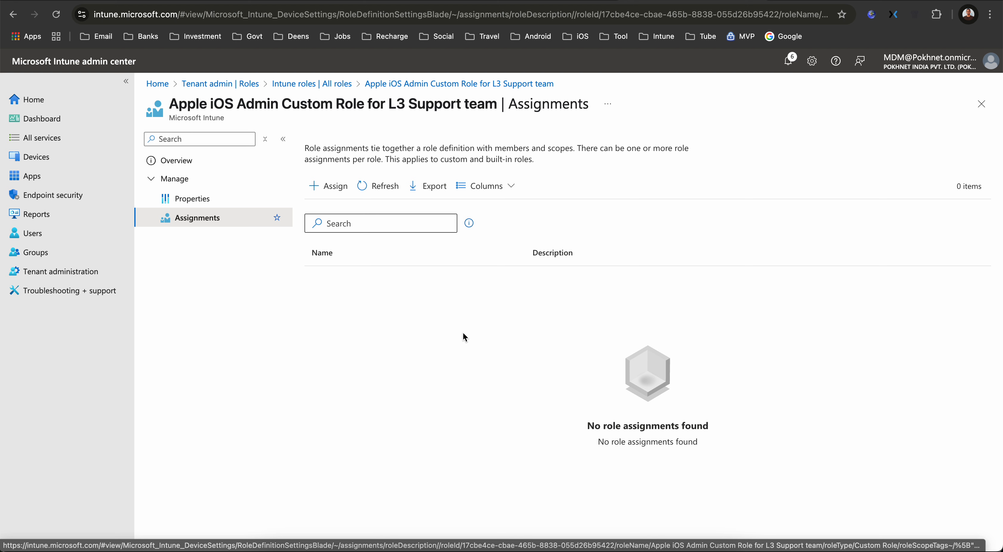
{"action": "left_click", "coordinate": [329, 187]}
{"action": "left_click", "coordinate": [331, 175]}
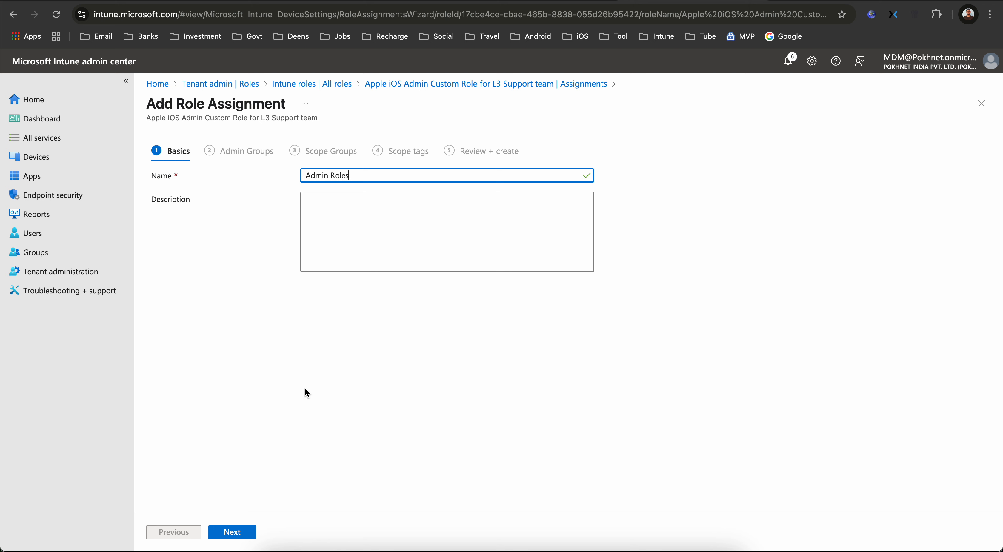
{"action": "left_click", "coordinate": [245, 537]}
Include the All Apple iOS Devices group as the assignment's admin group and continue to the scope groups
{"action": "left_click", "coordinate": [206, 221]}
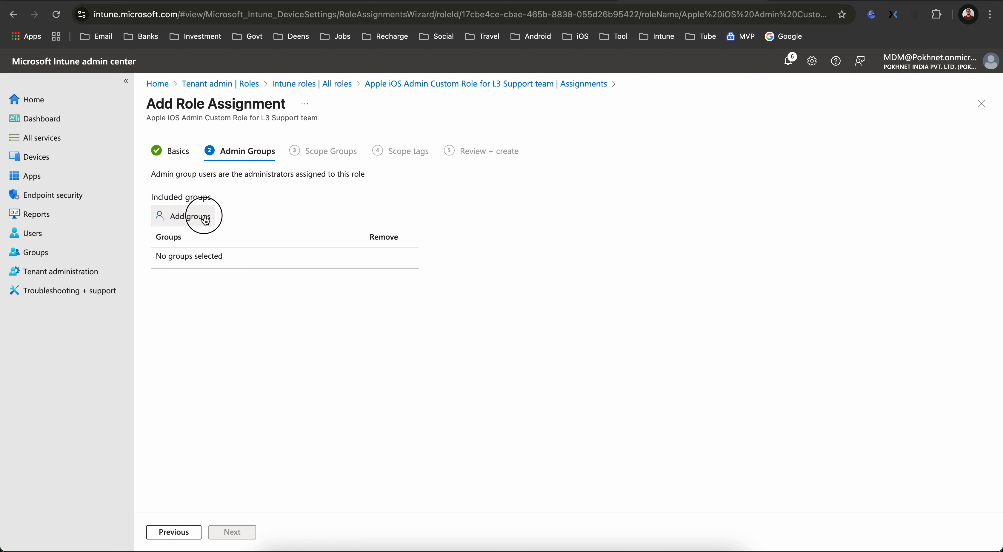
{"action": "left_click", "coordinate": [360, 270]}
{"action": "left_click", "coordinate": [378, 534]}
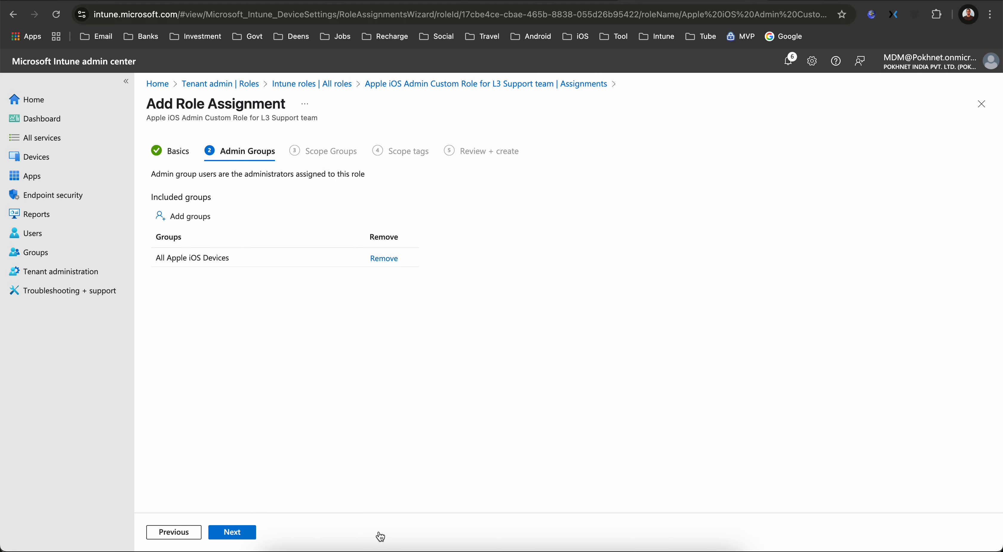
{"action": "left_click", "coordinate": [241, 533]}
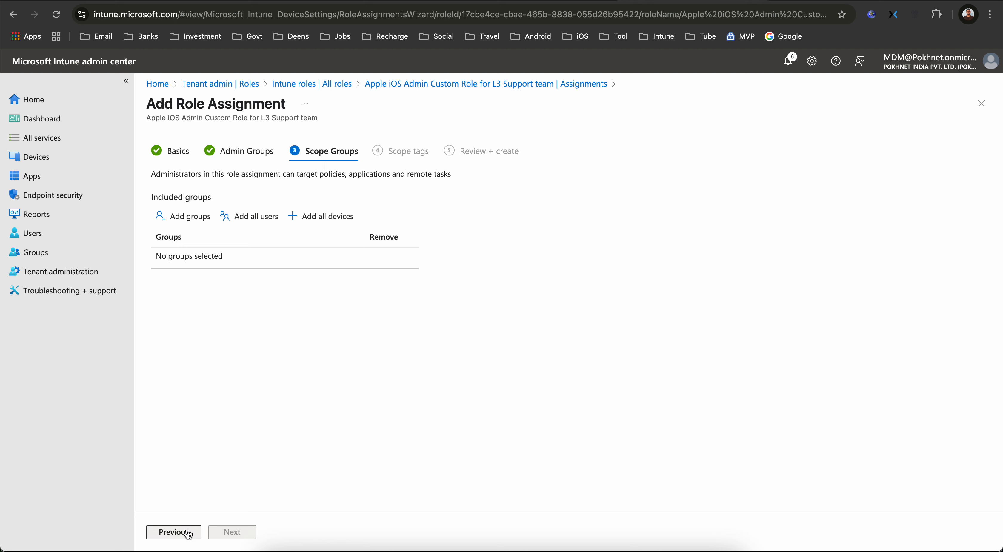
Review the admin groups' explanation and included group, and compare them with the scope groups page of the role assignment
{"action": "left_click", "coordinate": [174, 532]}
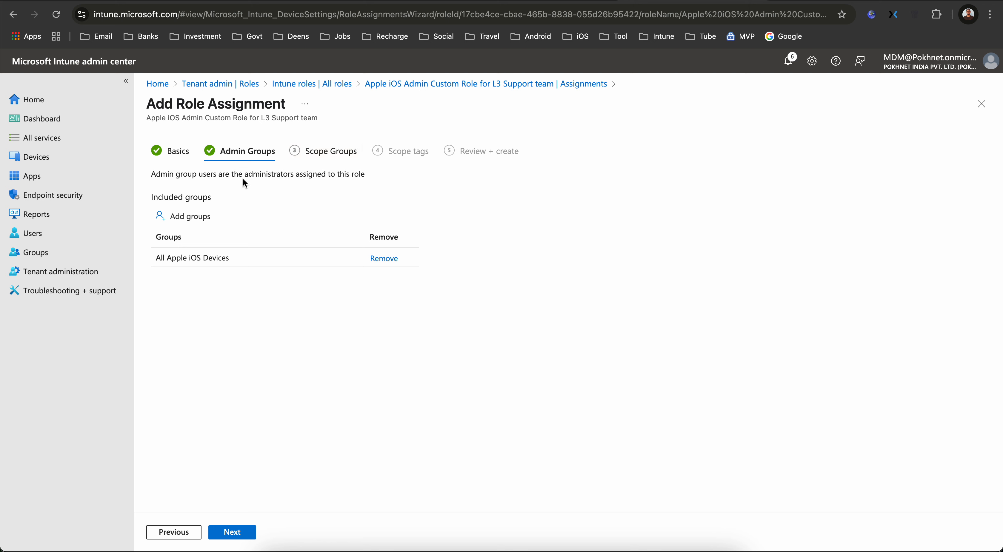
{"action": "left_click_drag", "start_coordinate": [156, 176], "coordinate": [331, 192]}
{"action": "left_click", "coordinate": [380, 192]}
{"action": "left_click_drag", "start_coordinate": [154, 175], "coordinate": [246, 176]}
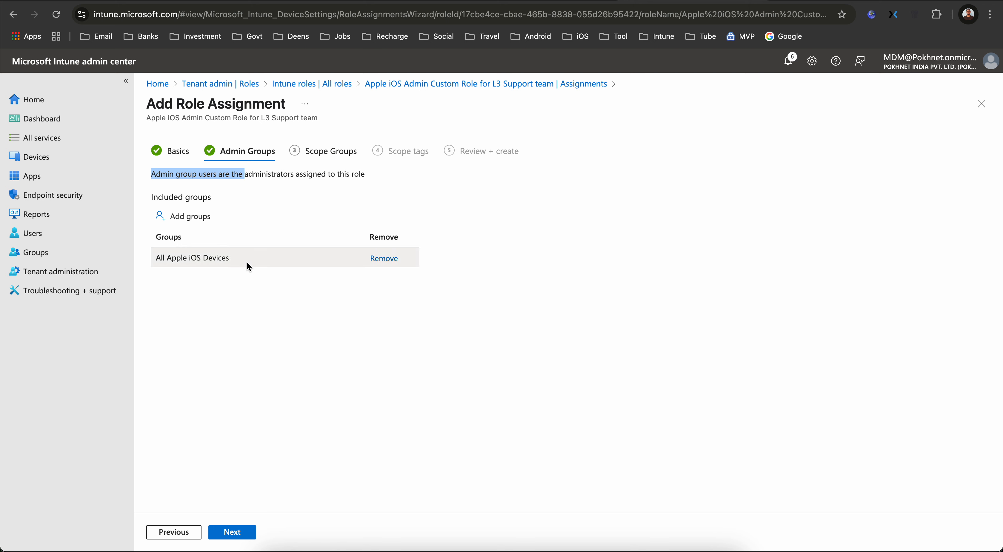
{"action": "left_click", "coordinate": [238, 261]}
{"action": "left_click_drag", "start_coordinate": [238, 261], "coordinate": [139, 260]}
{"action": "left_click", "coordinate": [232, 273]}
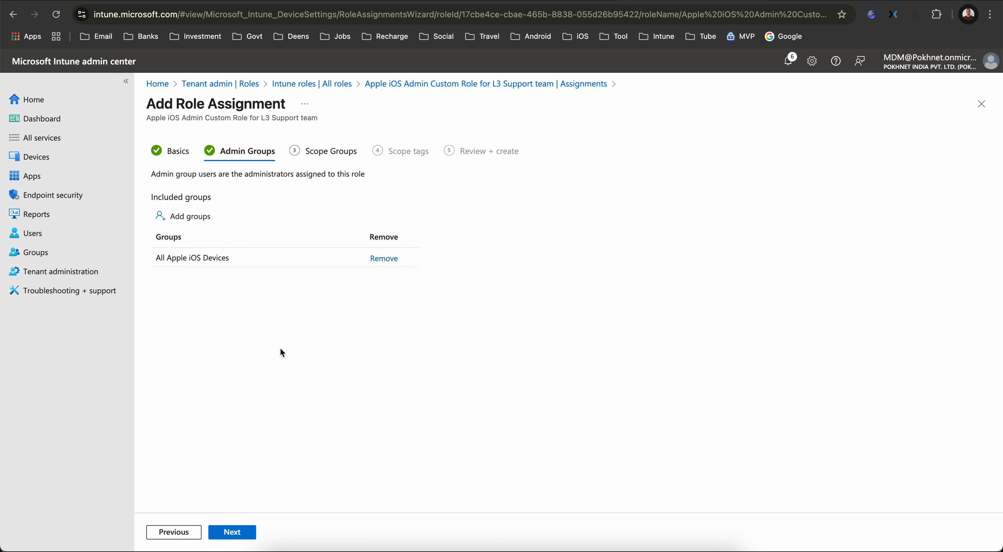
{"action": "left_click", "coordinate": [251, 534]}
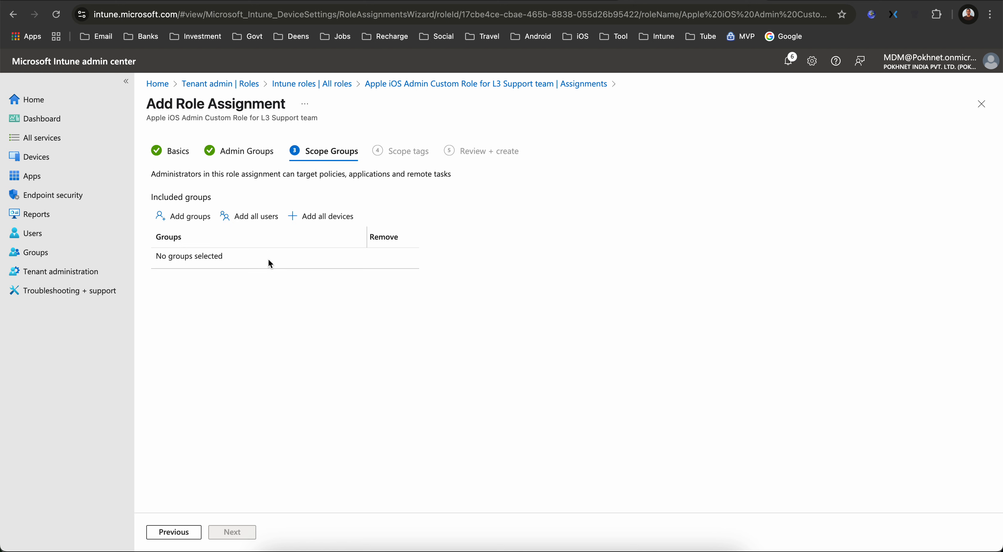
{"action": "left_click", "coordinate": [248, 155]}
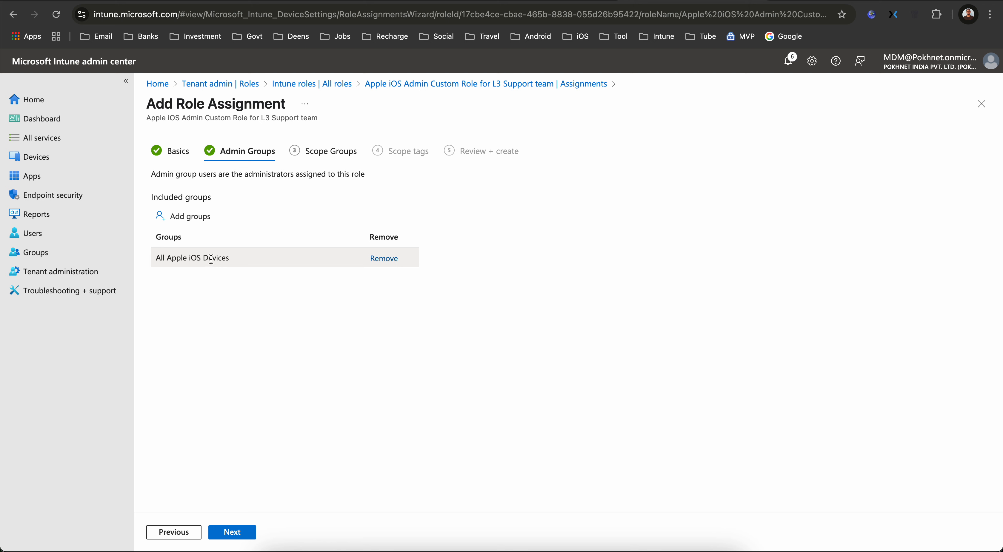
{"action": "left_click", "coordinate": [329, 152]}
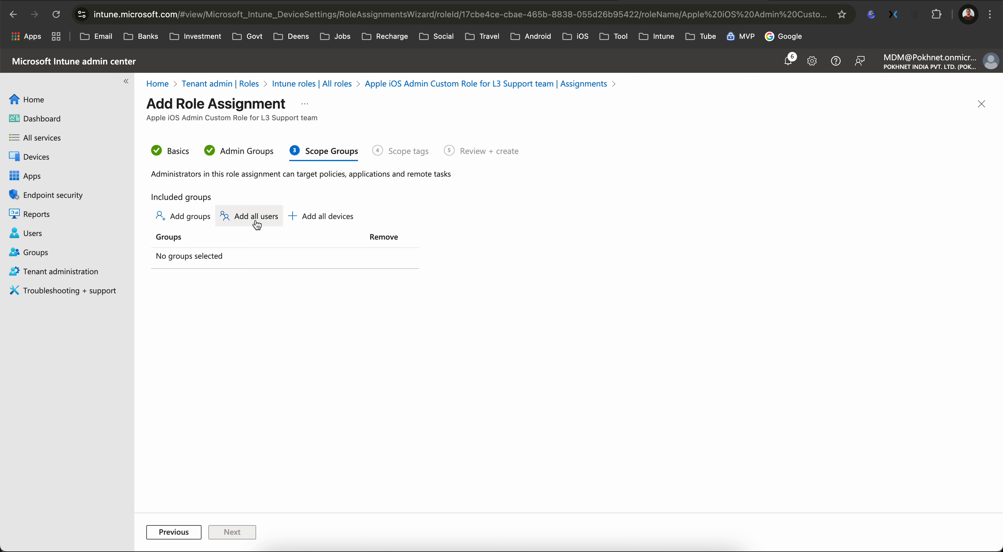
Include only the All Apple iOS Devices group as the assignment's scope group and continue to the scope tags
{"action": "left_click", "coordinate": [304, 226]}
{"action": "left_click", "coordinate": [384, 259]}
{"action": "left_click", "coordinate": [183, 246]}
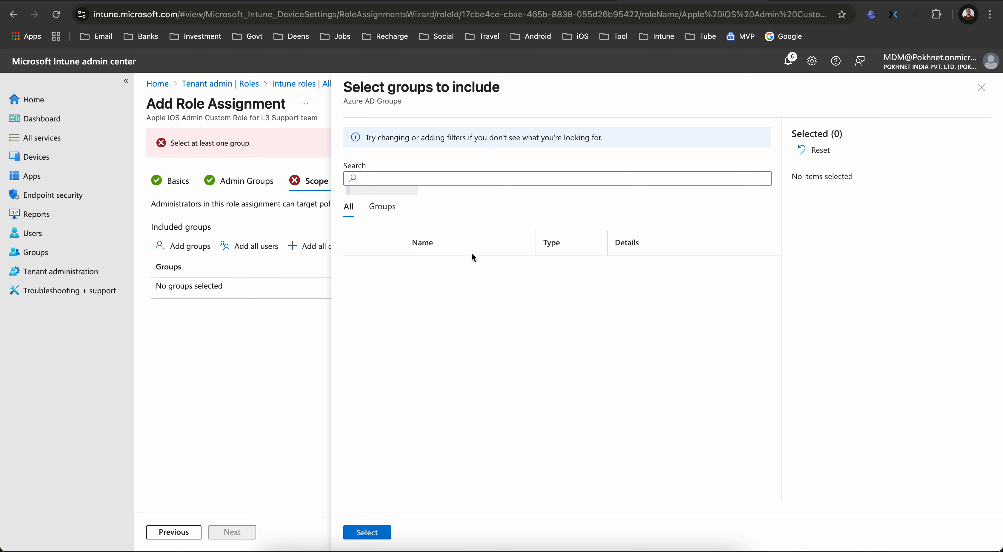
{"action": "left_click", "coordinate": [390, 272]}
{"action": "left_click", "coordinate": [381, 536]}
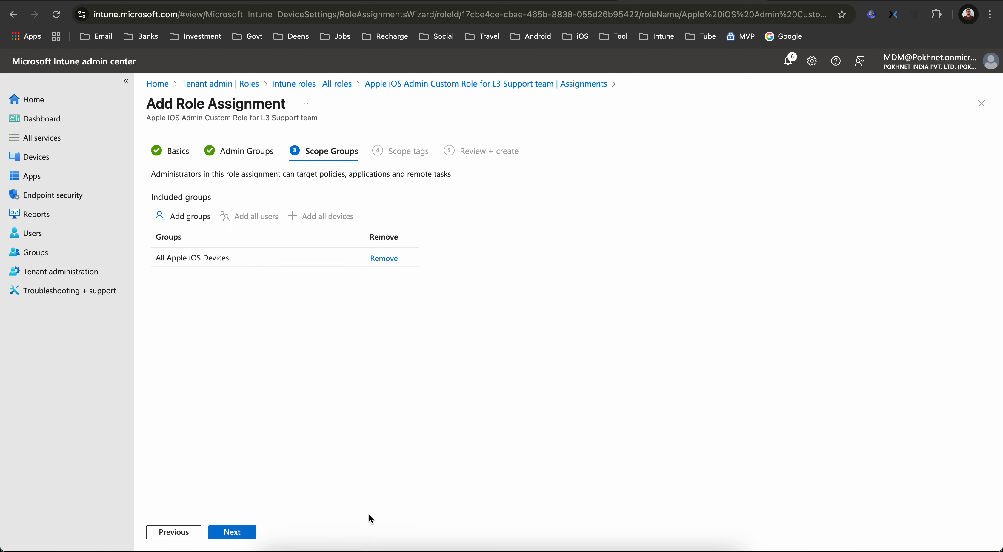
{"action": "left_click", "coordinate": [240, 534]}
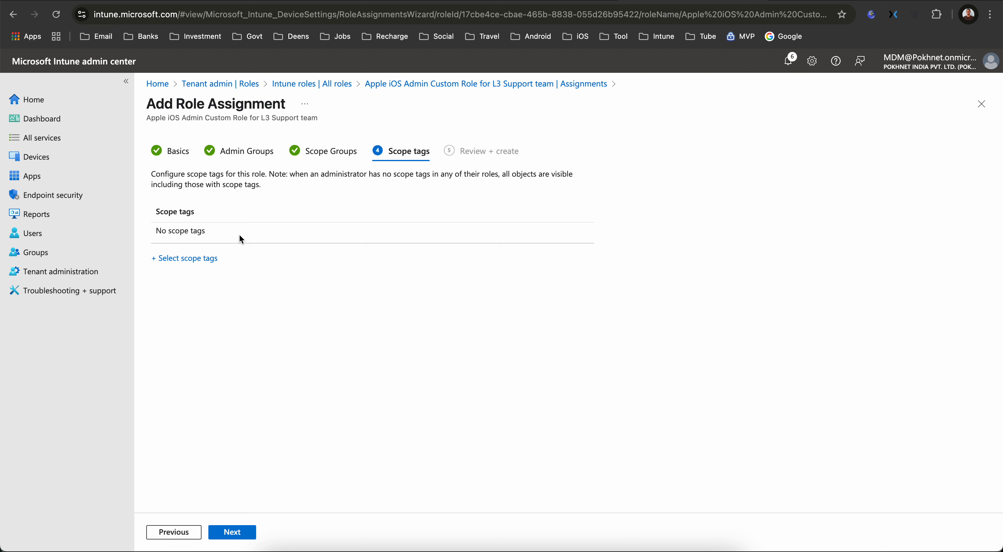
Add the Apple iOS Scope tag to the Admin Roles assignment and create the assignment
{"action": "left_click", "coordinate": [203, 259]}
{"action": "left_click", "coordinate": [824, 188]}
{"action": "left_click", "coordinate": [777, 532]}
{"action": "left_click", "coordinate": [253, 532]}
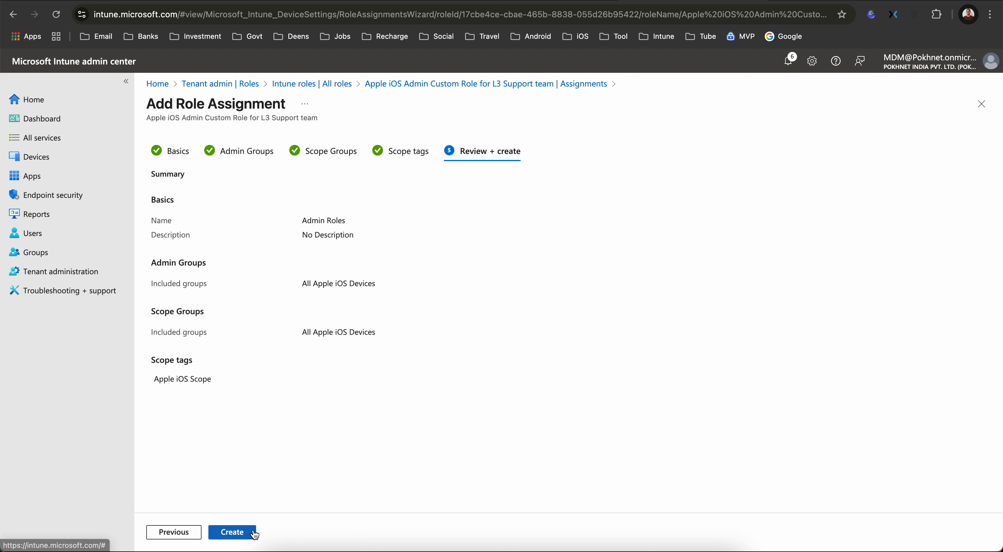
{"action": "left_click", "coordinate": [252, 533]}
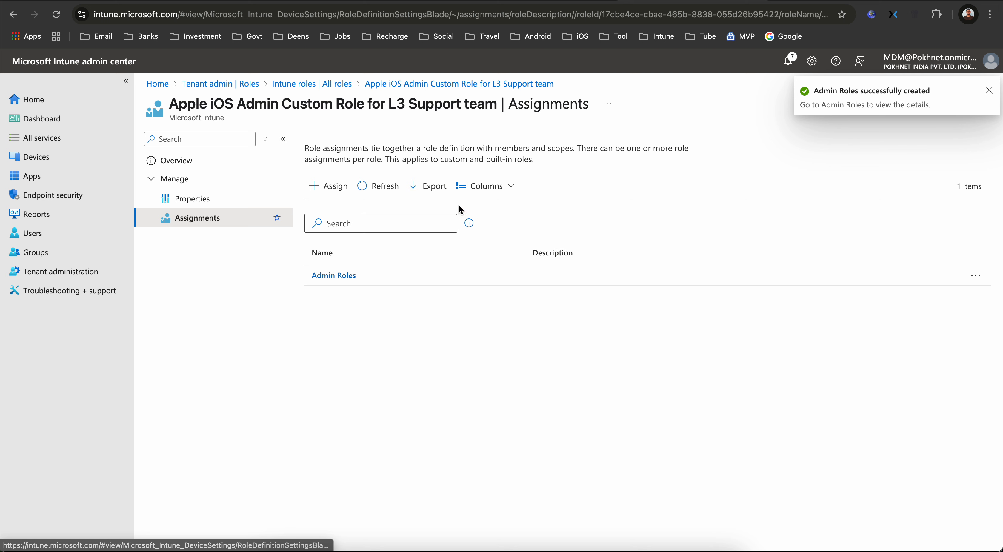
Open the Admin Roles assignment and examine its name, description, member groups and scope groups
{"action": "left_click", "coordinate": [341, 275]}
{"action": "left_click_drag", "start_coordinate": [456, 183], "coordinate": [509, 186]}
{"action": "left_click", "coordinate": [455, 200]}
{"action": "left_click_drag", "start_coordinate": [456, 202], "coordinate": [544, 198]}
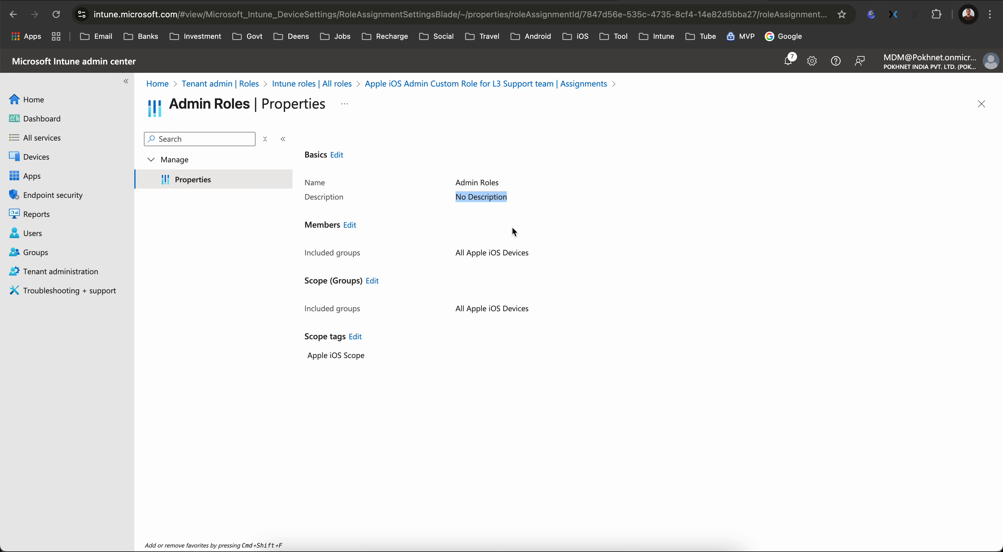
{"action": "left_click_drag", "start_coordinate": [454, 251], "coordinate": [550, 257]}
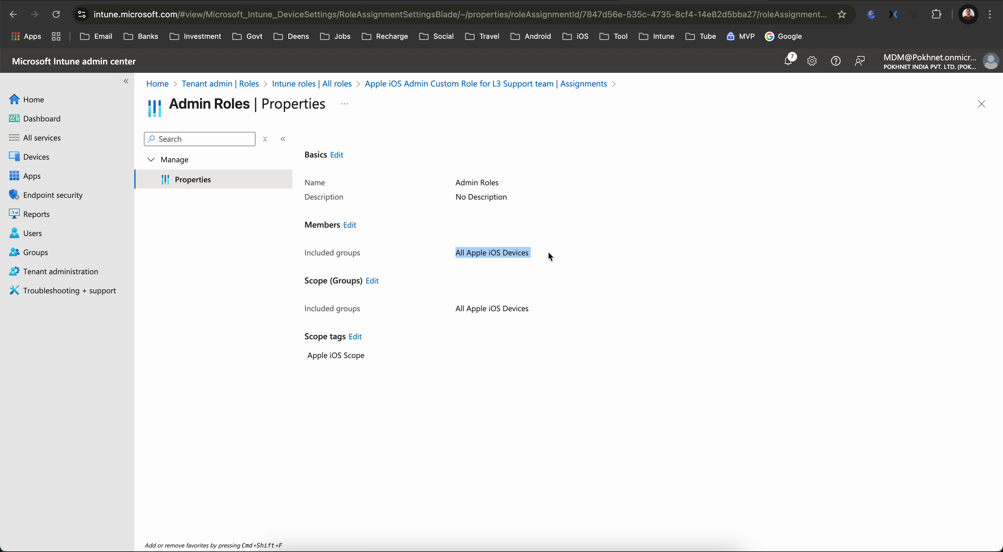
{"action": "left_click_drag", "start_coordinate": [533, 309], "coordinate": [452, 310]}
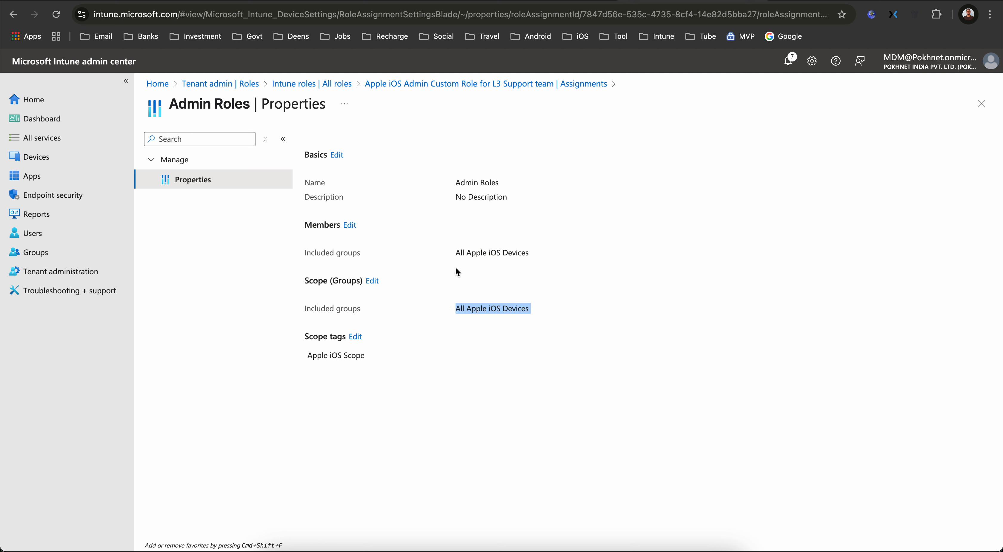
{"action": "left_click_drag", "start_coordinate": [532, 254], "coordinate": [454, 256]}
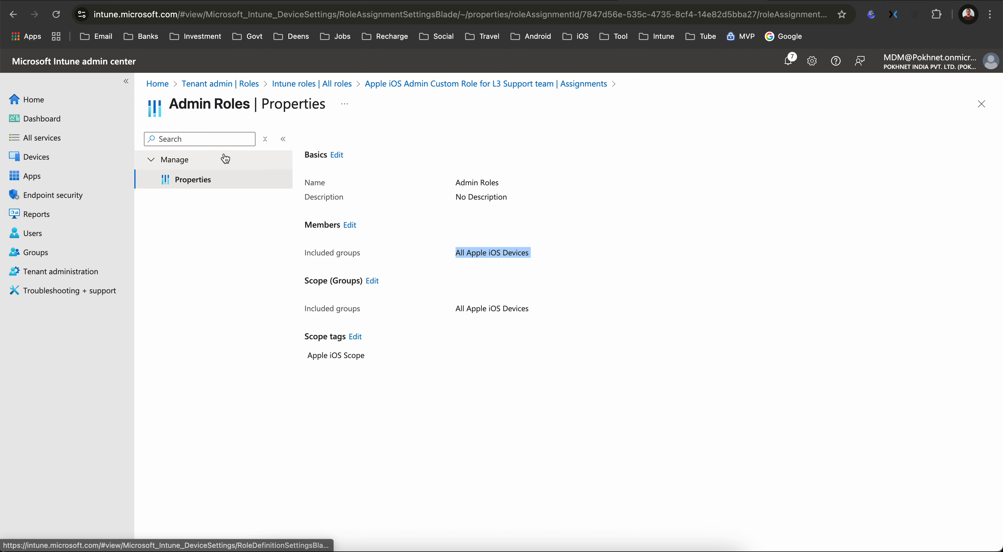
Reopen the Admin Roles assignment of the Apple iOS Admin Custom Role for L3 Support team and examine its member groups and scope groups
{"action": "left_click", "coordinate": [58, 156]}
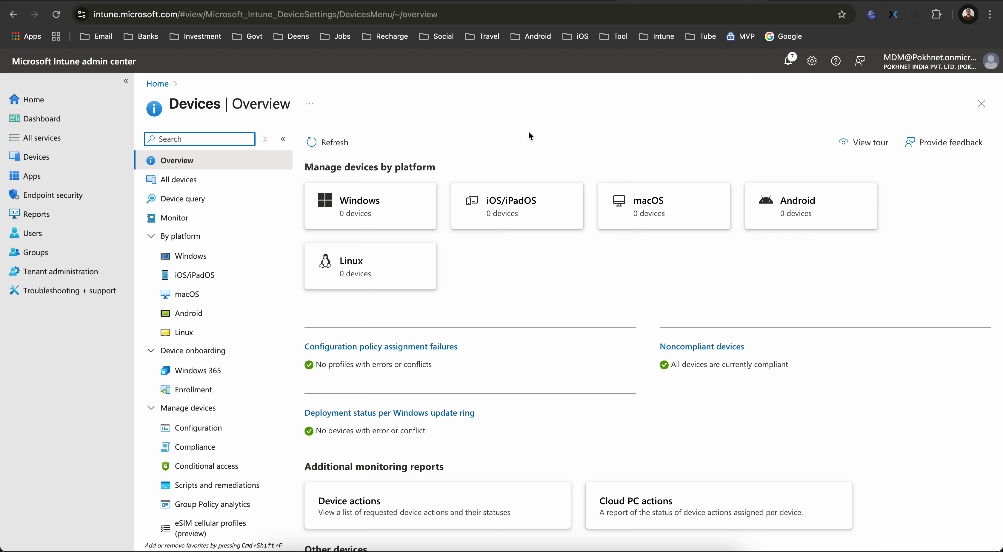
{"action": "left_click", "coordinate": [59, 271]}
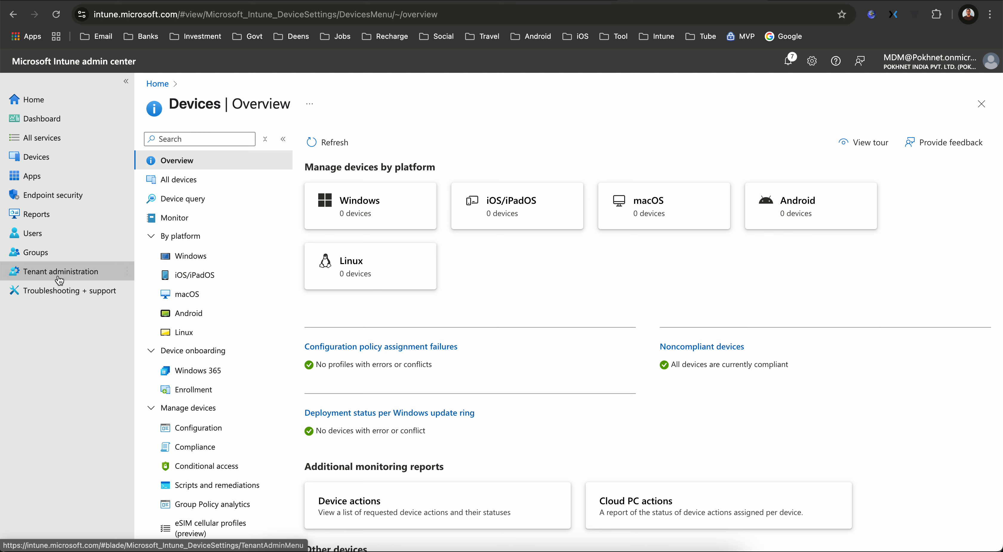
{"action": "left_click", "coordinate": [271, 275]}
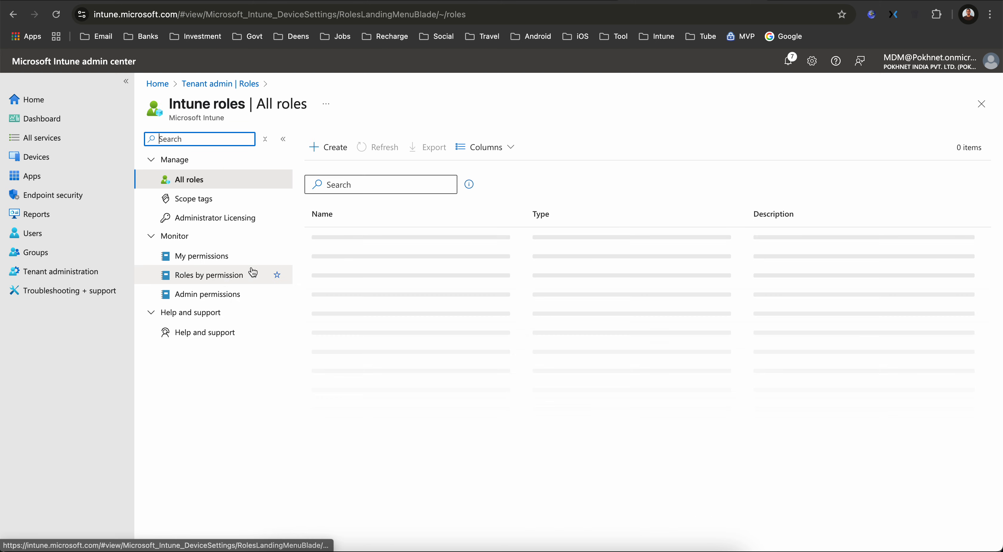
{"action": "left_click", "coordinate": [358, 273]}
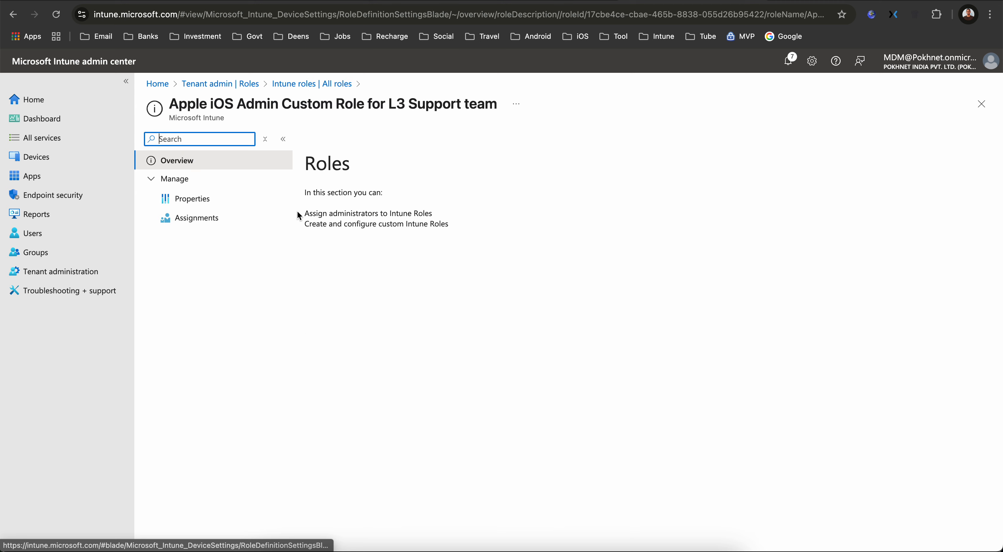
{"action": "left_click", "coordinate": [195, 218]}
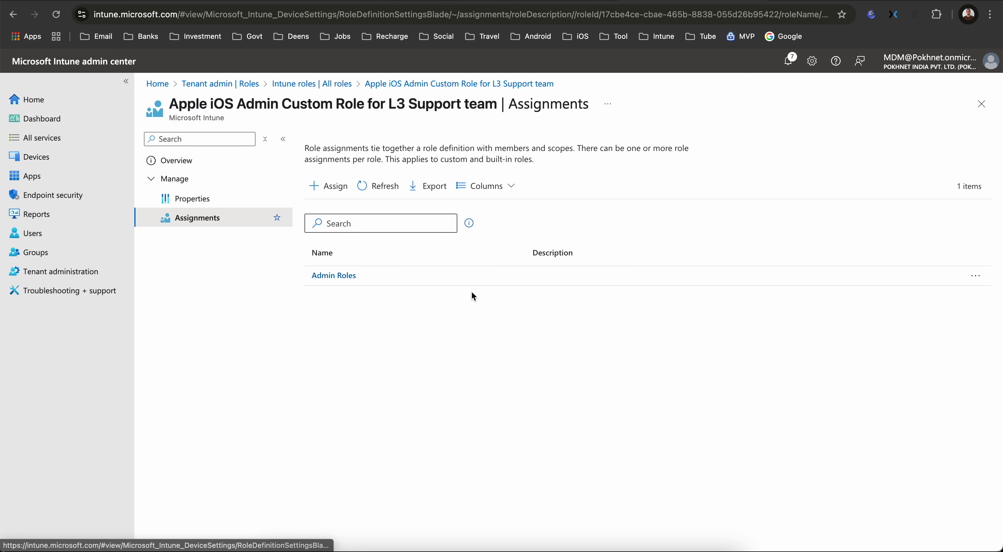
{"action": "left_click", "coordinate": [343, 275]}
{"action": "left_click_drag", "start_coordinate": [369, 256], "coordinate": [260, 256]}
{"action": "left_click", "coordinate": [492, 255]}
{"action": "left_click_drag", "start_coordinate": [525, 253], "coordinate": [303, 252]}
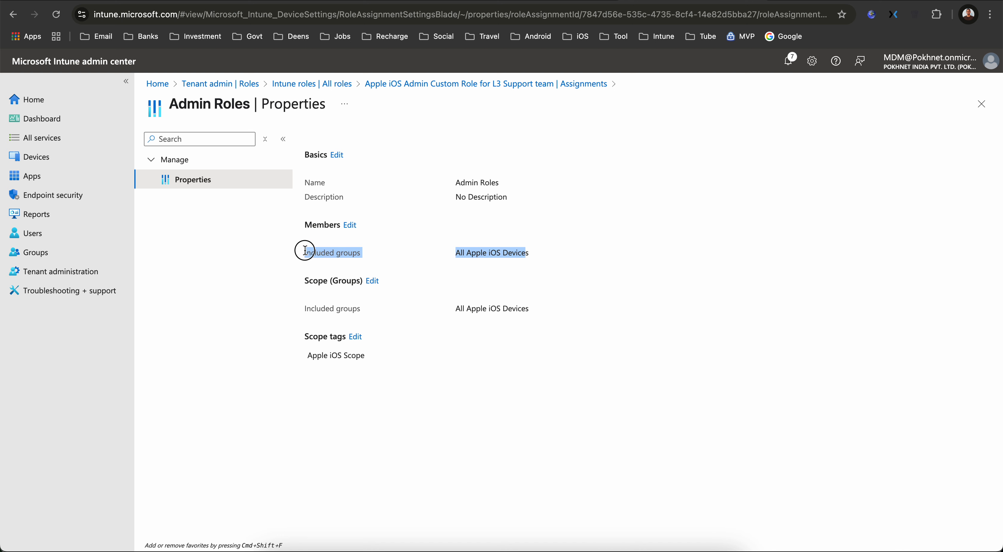
{"action": "left_click_drag", "start_coordinate": [537, 312], "coordinate": [454, 313]}
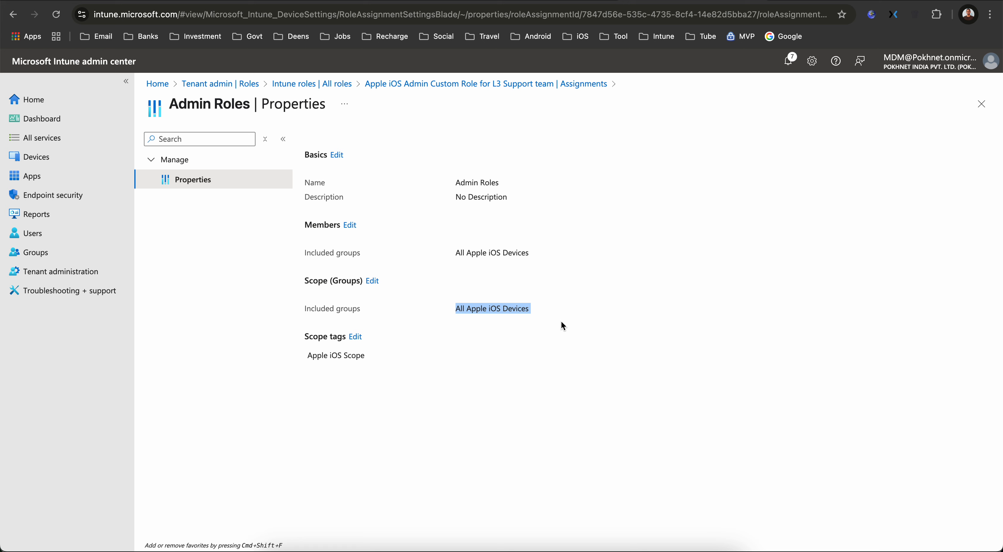
Open the properties of the iOS/iPadOS compliance policy Block Corp Access upon Zero-Day V for iOS Devices and find its scope tags
{"action": "left_click", "coordinate": [80, 160]}
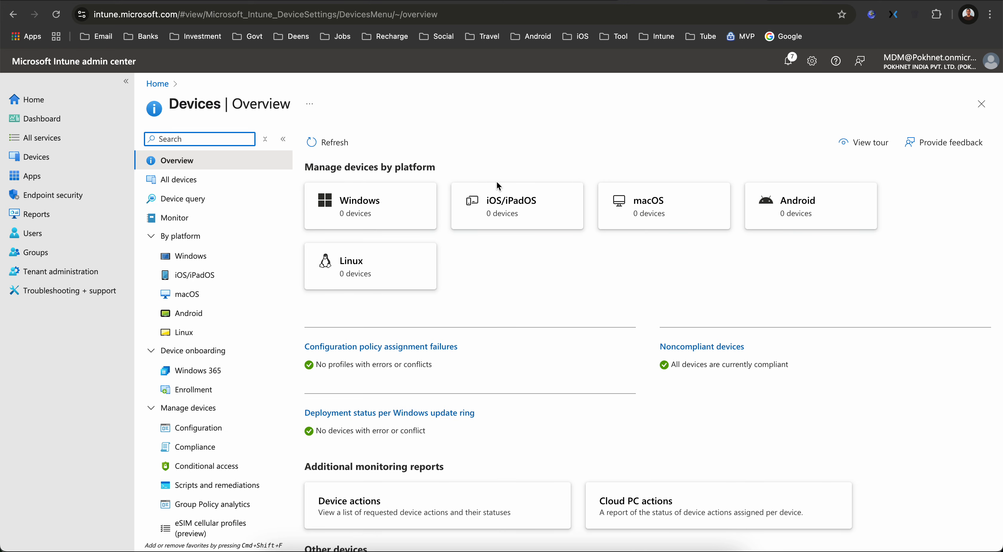
{"action": "left_click", "coordinate": [527, 214]}
{"action": "left_click", "coordinate": [199, 256]}
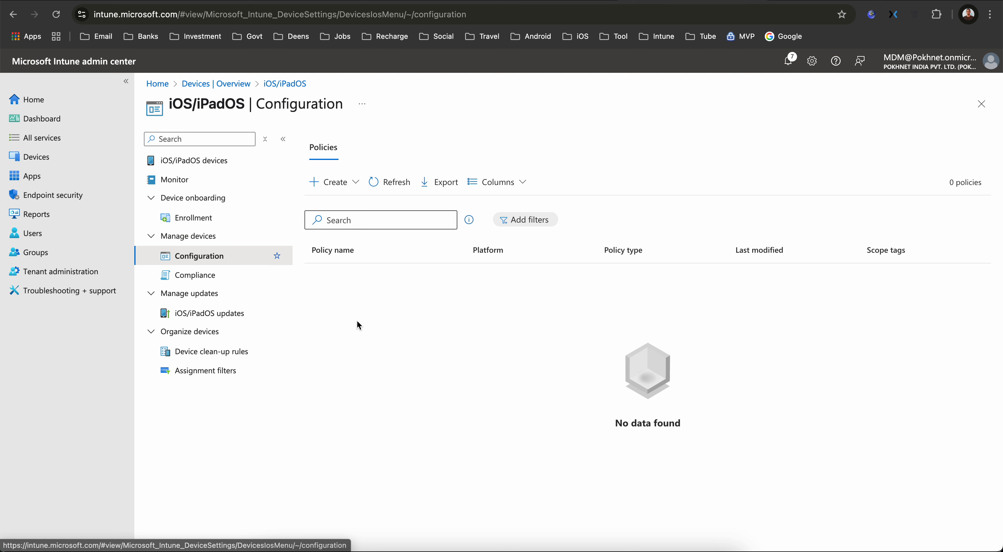
{"action": "left_click", "coordinate": [191, 275]}
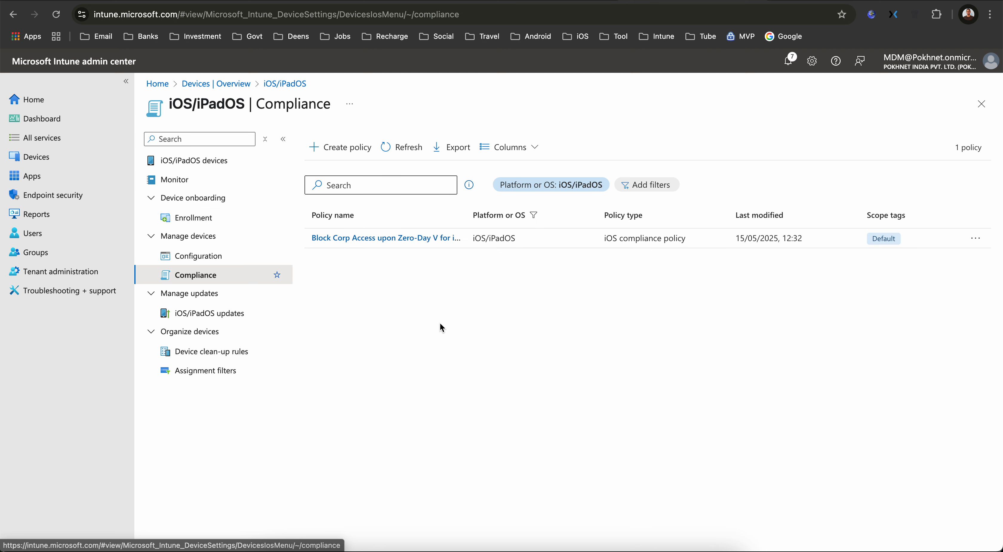
{"action": "left_click", "coordinate": [409, 243]}
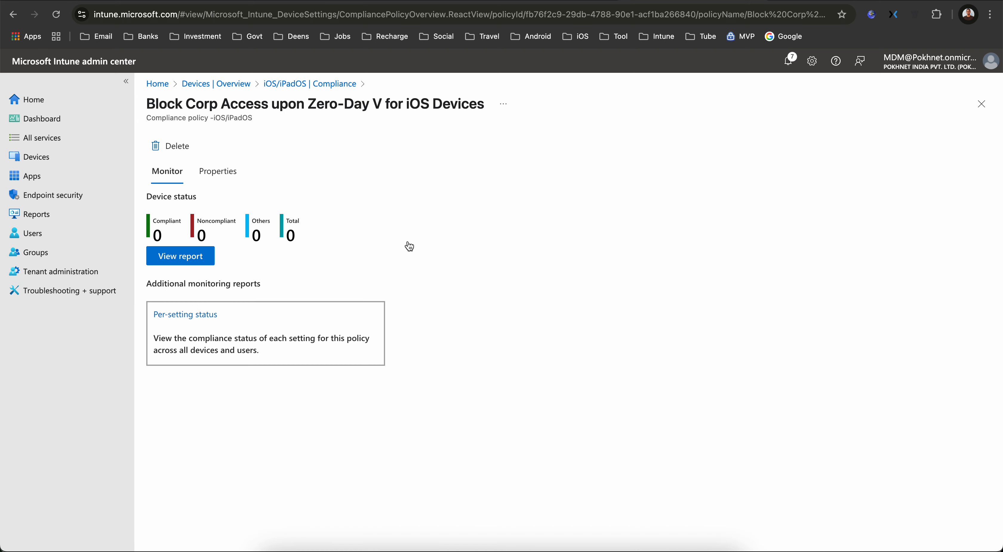
{"action": "left_click", "coordinate": [239, 174]}
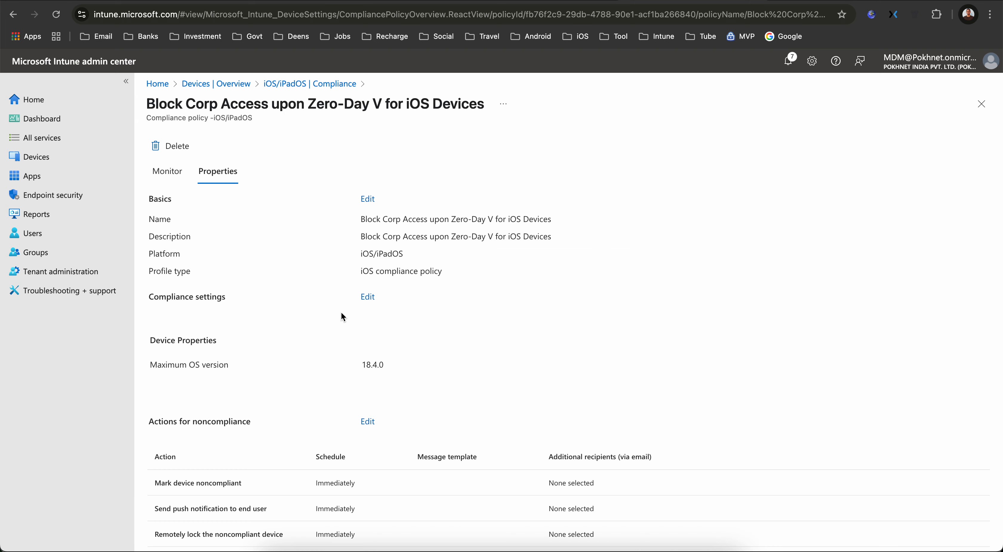
{"action": "scroll", "coordinate": [341, 313], "scroll_direction": "down", "scroll_amount": 7}
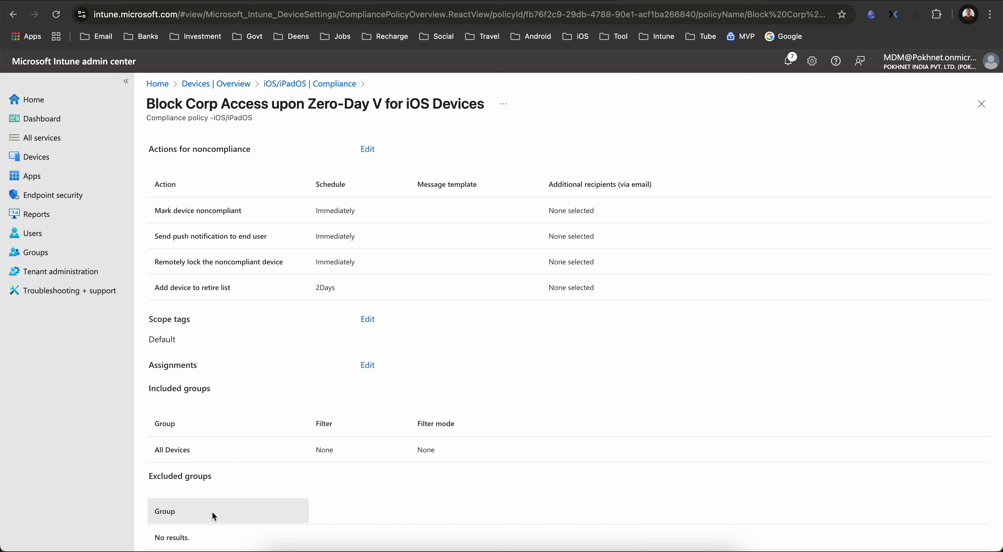
Replace the compliance policy's Default scope tag with Apple iOS Scope and save the policy
{"action": "left_click", "coordinate": [367, 319]}
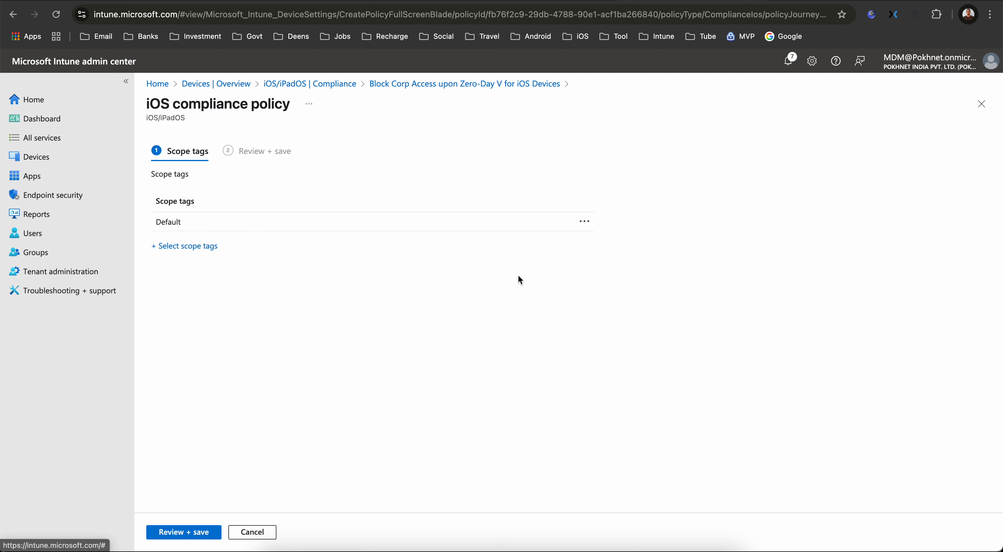
{"action": "left_click", "coordinate": [205, 246]}
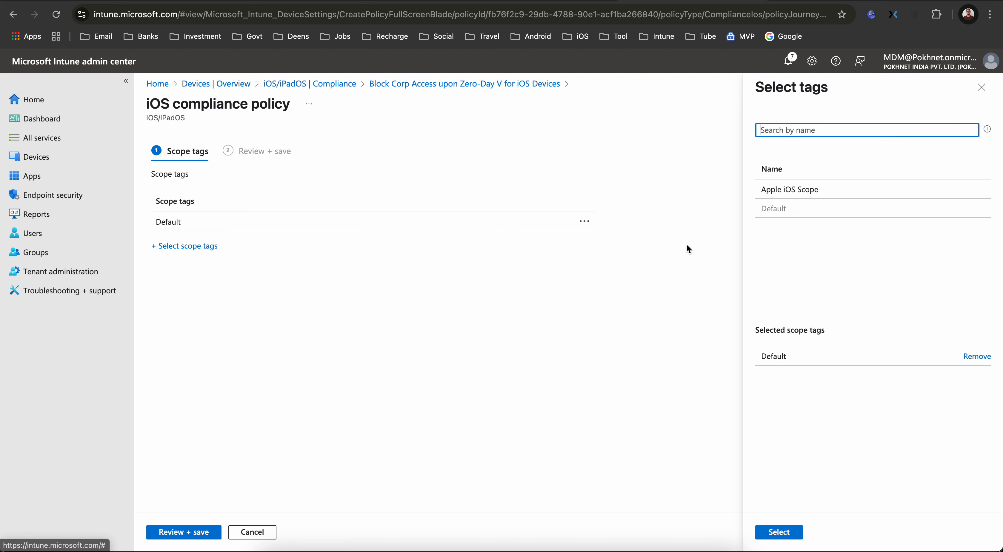
{"action": "left_click", "coordinate": [794, 189]}
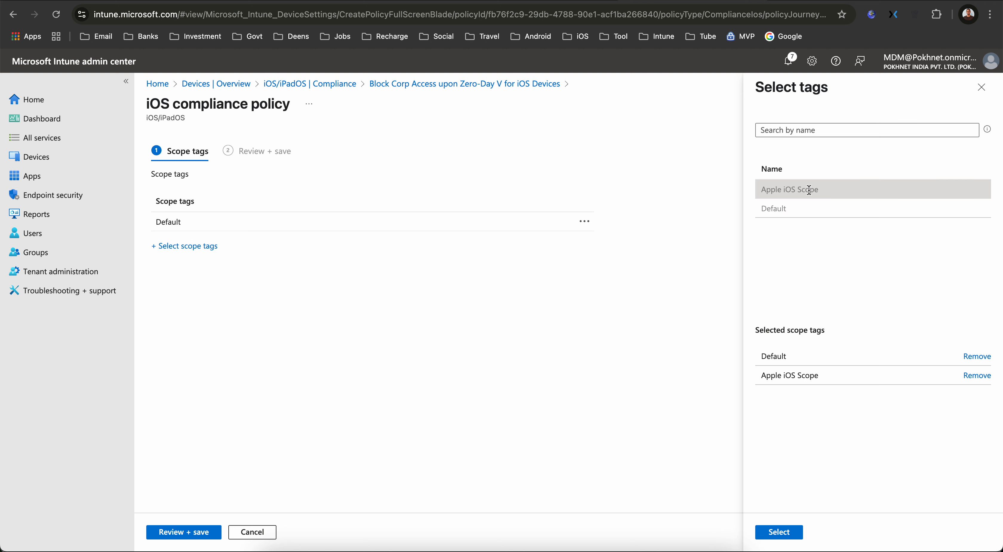
{"action": "left_click", "coordinate": [978, 357]}
{"action": "left_click", "coordinate": [778, 532]}
{"action": "left_click", "coordinate": [201, 538]}
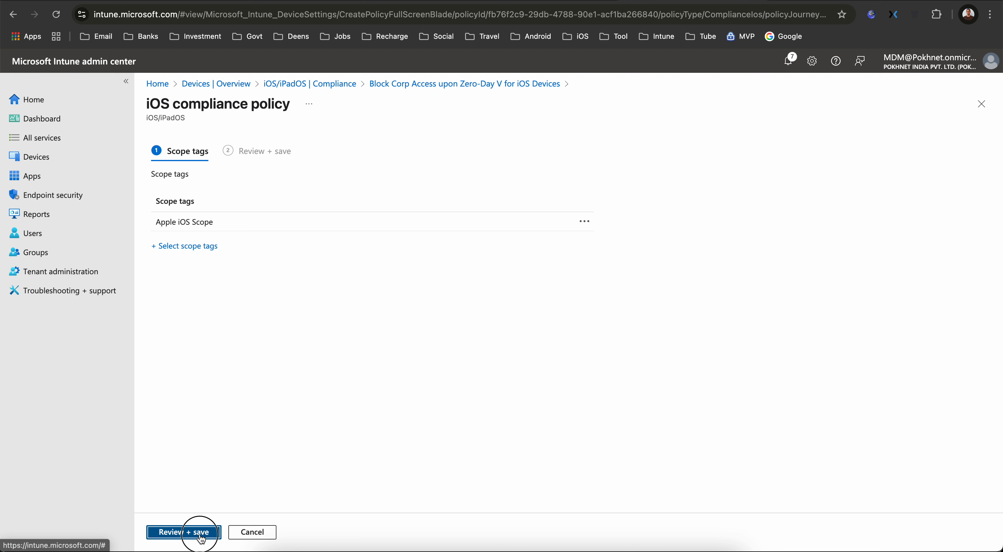
{"action": "left_click", "coordinate": [173, 536]}
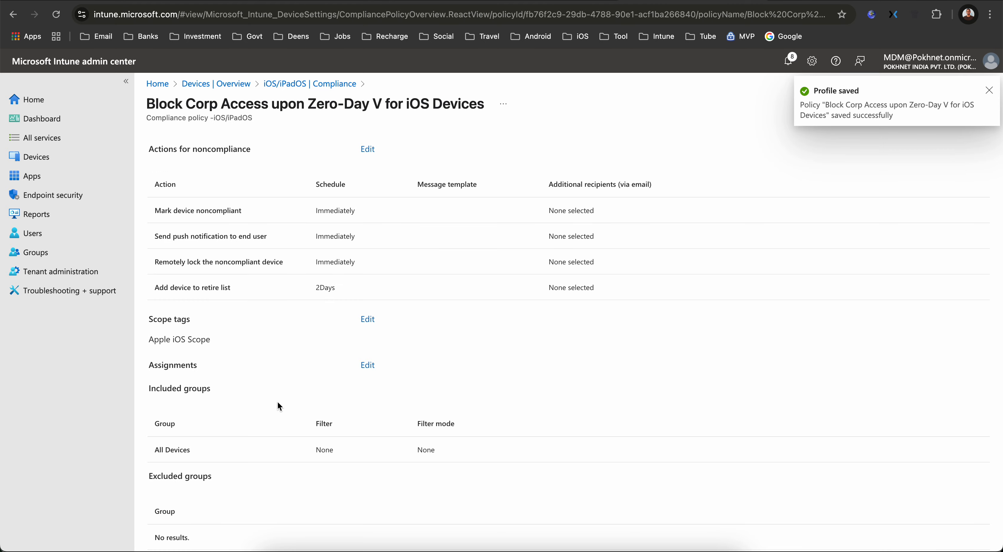
Check the scope tag in the saved compliance policy's properties and return to the devices overview
{"action": "left_click_drag", "start_coordinate": [215, 342], "coordinate": [146, 340]}
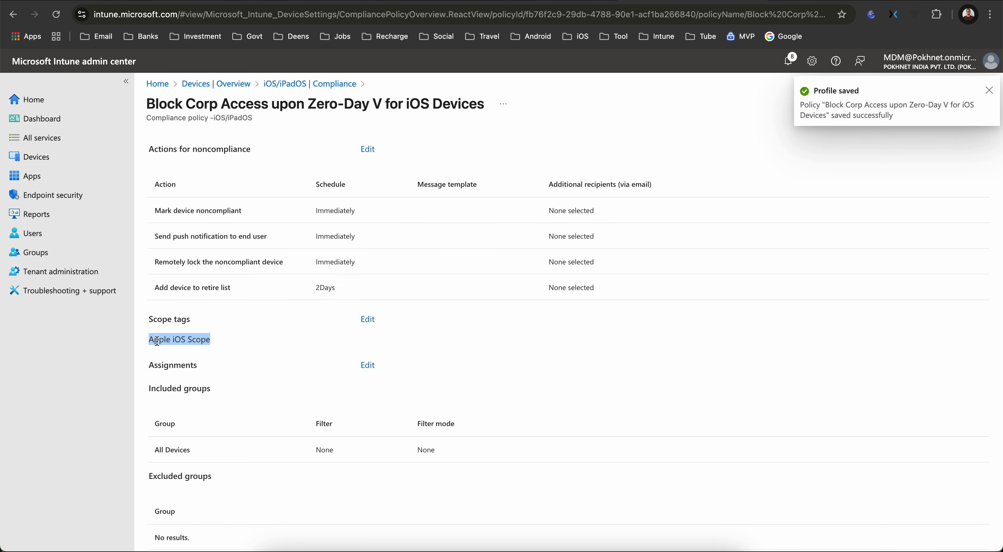
{"action": "left_click", "coordinate": [234, 335]}
{"action": "left_click_drag", "start_coordinate": [232, 341], "coordinate": [144, 341]}
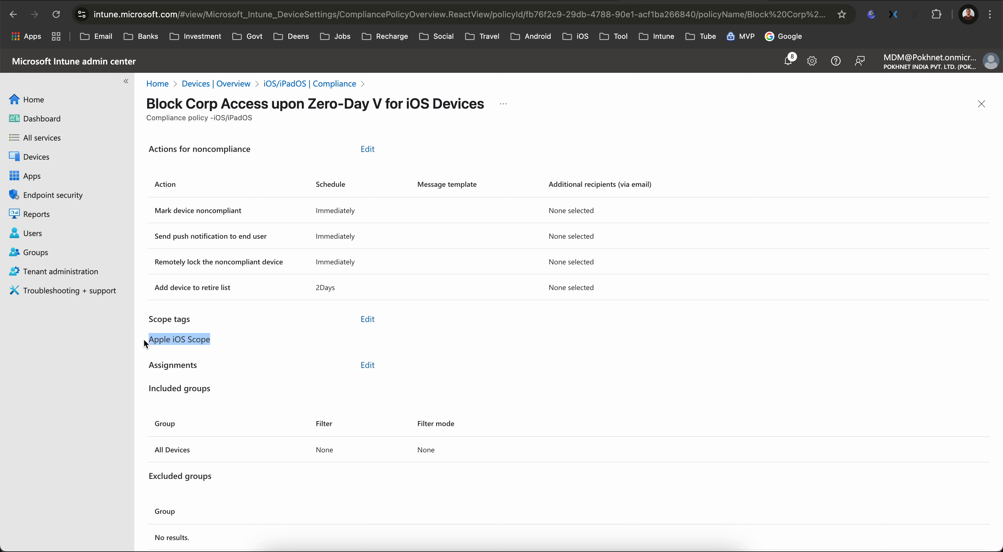
{"action": "left_click", "coordinate": [232, 341]}
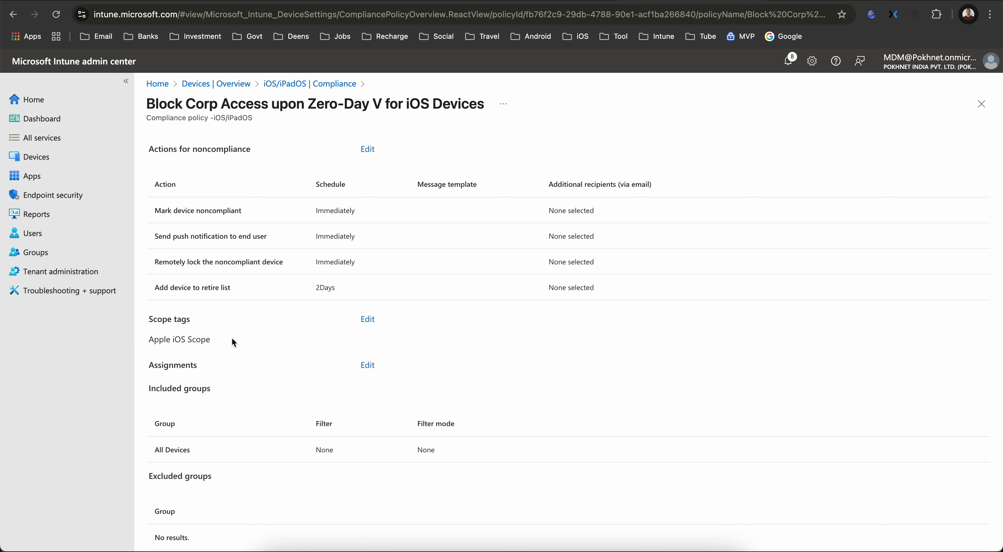
{"action": "scroll", "coordinate": [231, 337], "scroll_direction": "up", "scroll_amount": 7}
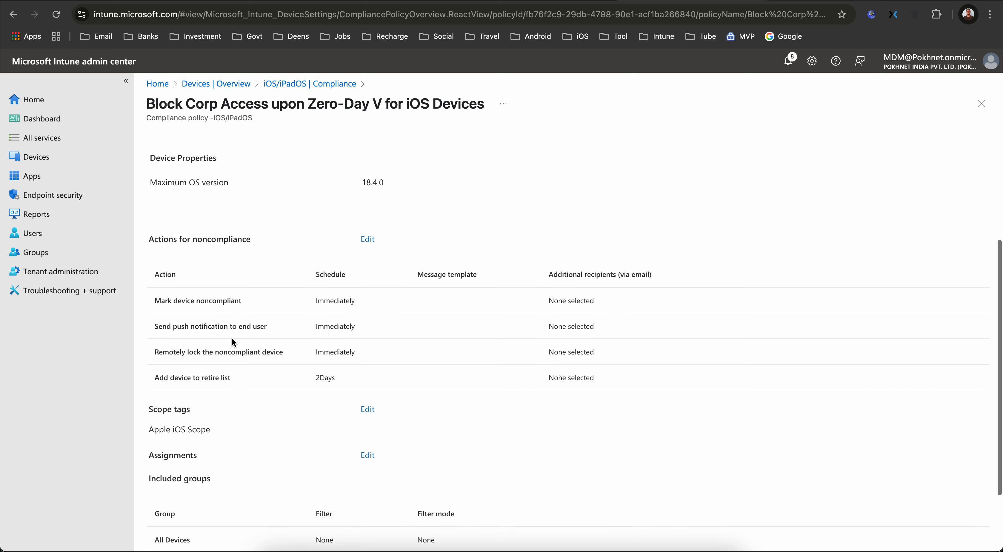
{"action": "left_click", "coordinate": [84, 162]}
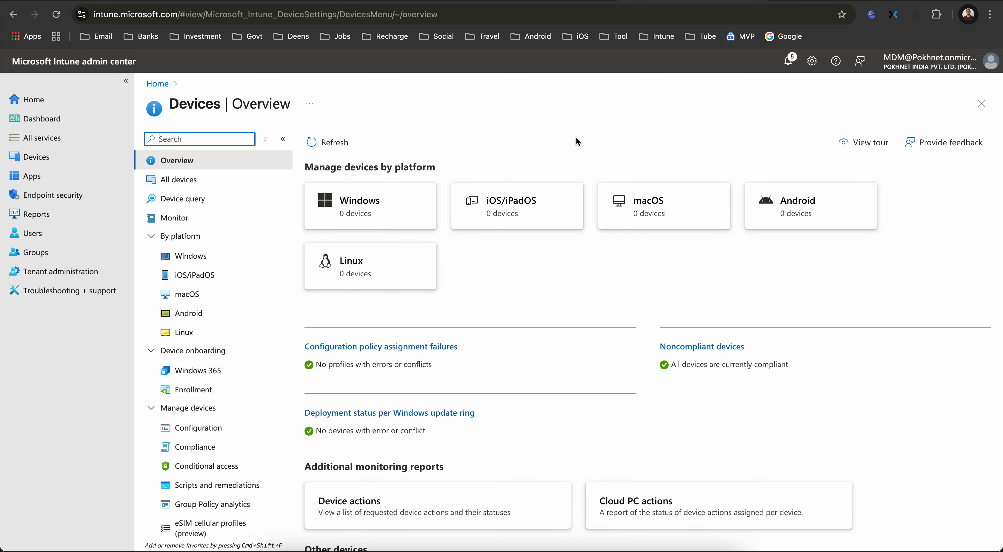